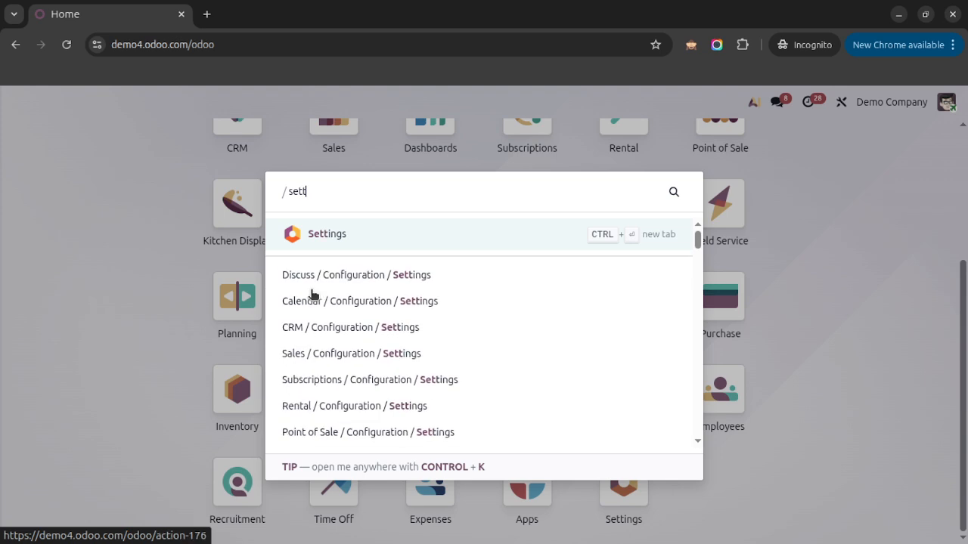
Enable Analytic Accounting and Budget Management in the Accounting settings and save the changes.
{"action": "key", "text": "Return"}
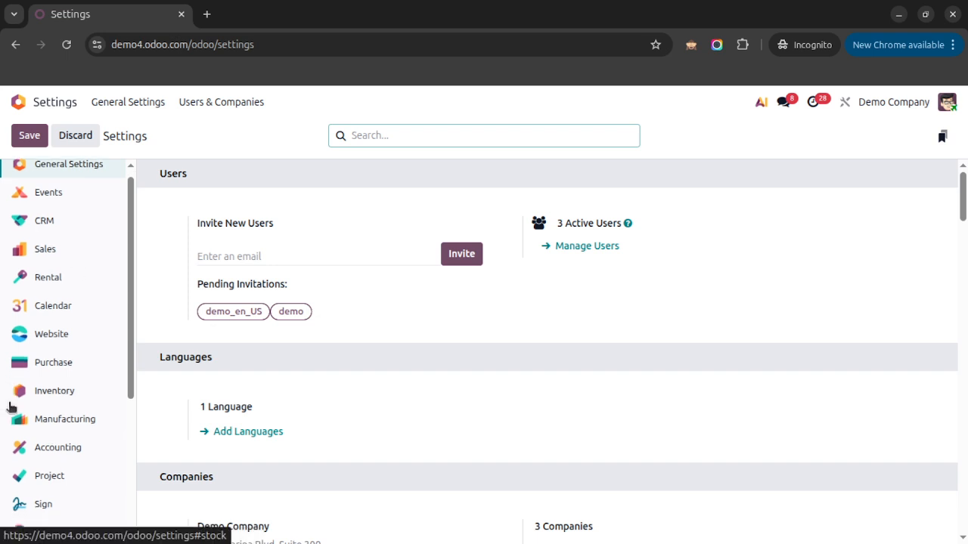
{"action": "scroll", "coordinate": [10, 403], "scroll_direction": "down", "scroll_amount": 1}
{"action": "left_click", "coordinate": [37, 374]}
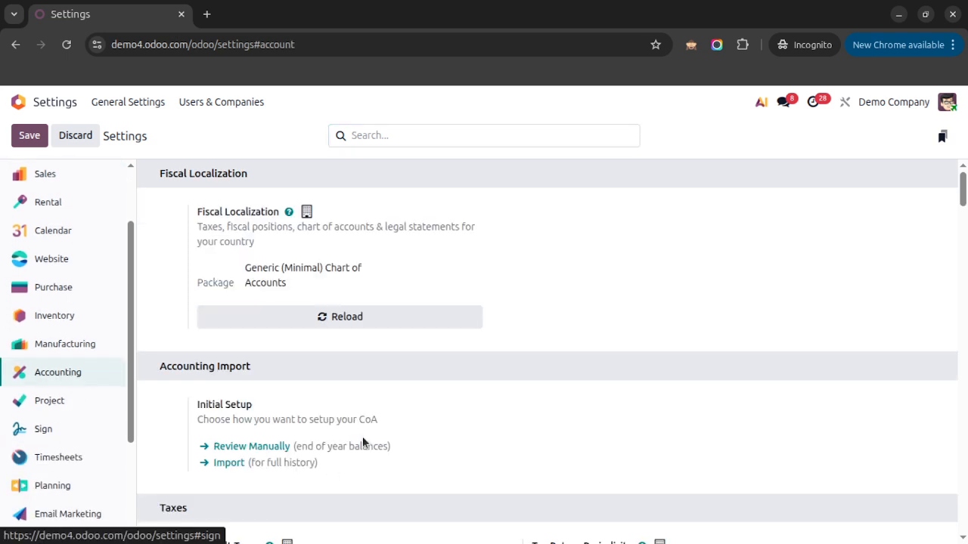
{"action": "left_click", "coordinate": [415, 133]}
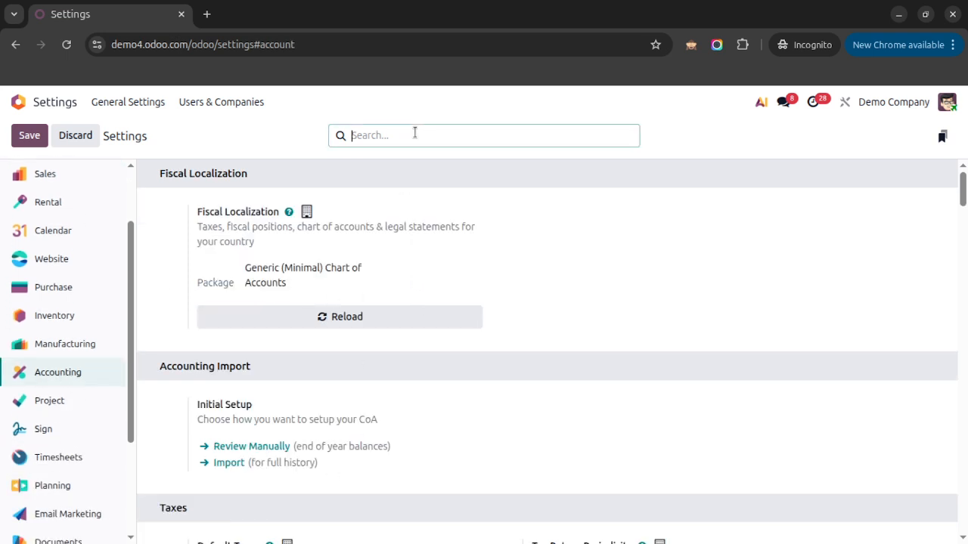
{"action": "type", "text": "analytic"}
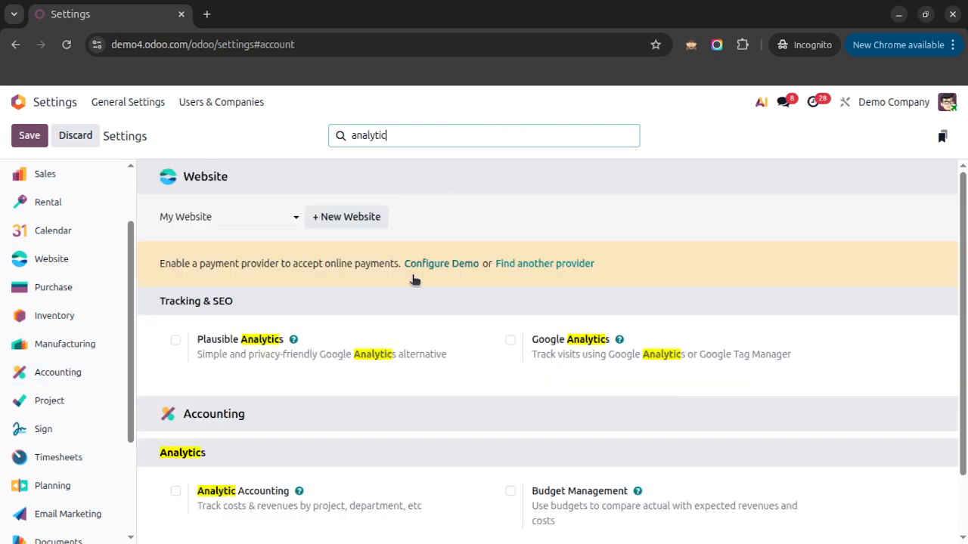
{"action": "scroll", "coordinate": [262, 353], "scroll_direction": "down", "scroll_amount": 1}
{"action": "left_click", "coordinate": [177, 422]}
{"action": "left_click", "coordinate": [512, 422]}
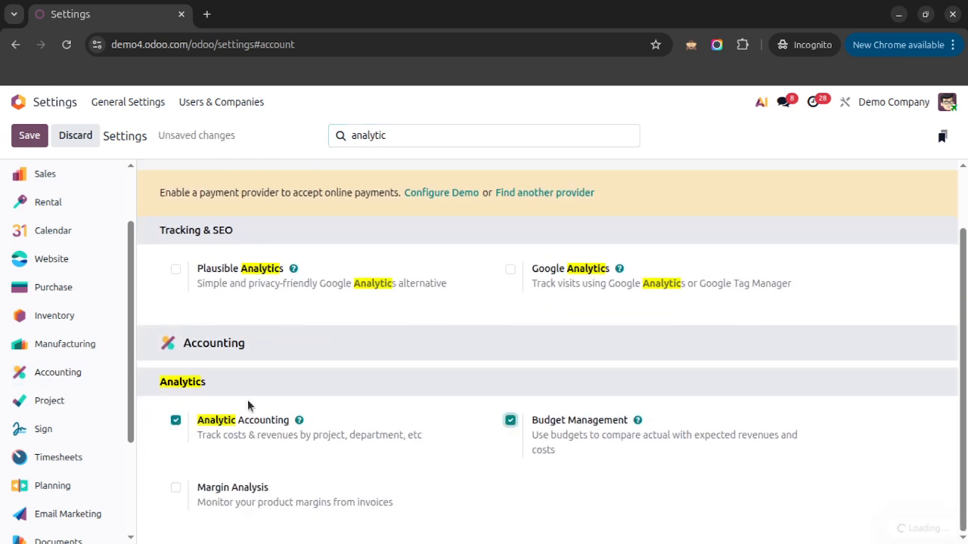
{"action": "left_click", "coordinate": [23, 136]}
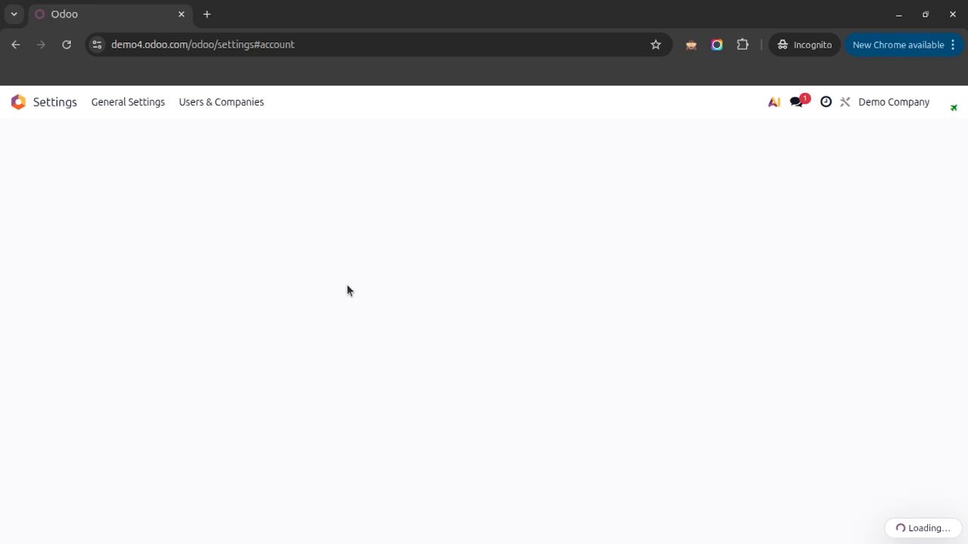
Open the list of analytic plans in the Accounting app's configuration.
{"action": "left_click", "coordinate": [18, 101]}
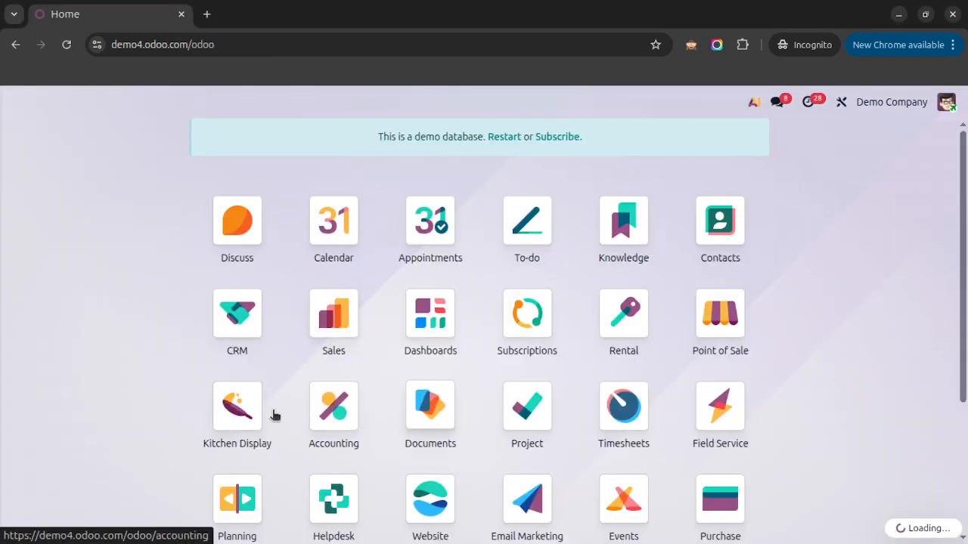
{"action": "left_click", "coordinate": [323, 420]}
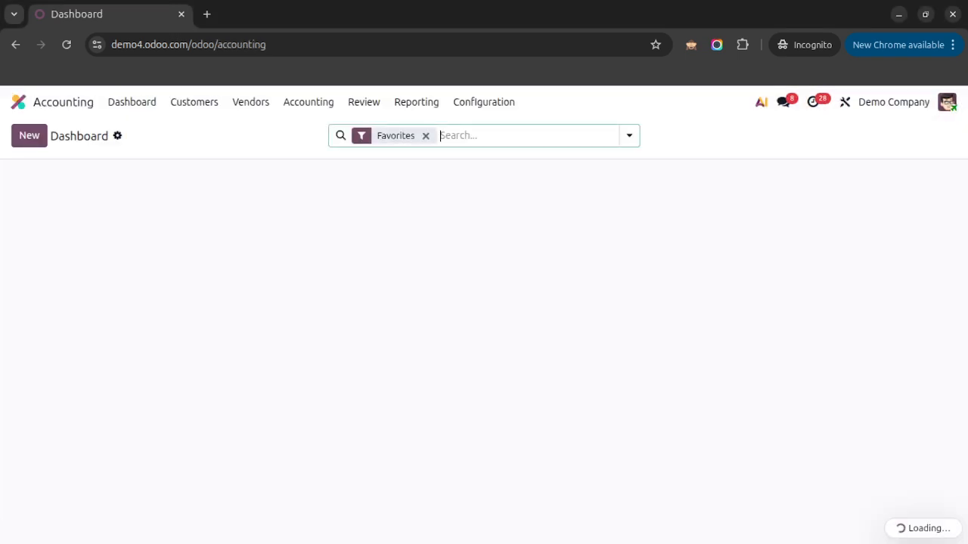
{"action": "left_click", "coordinate": [464, 103]}
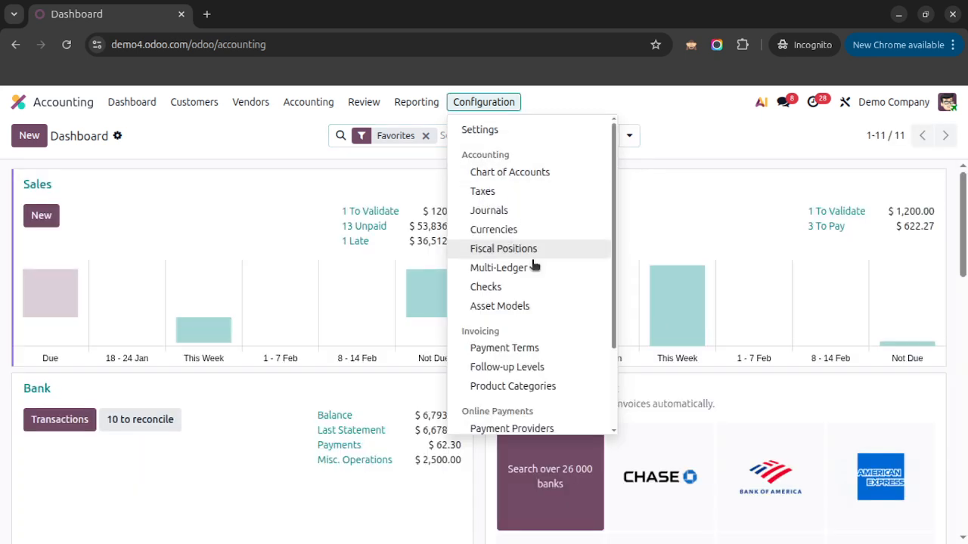
{"action": "scroll", "coordinate": [566, 288], "scroll_direction": "down", "scroll_amount": 2}
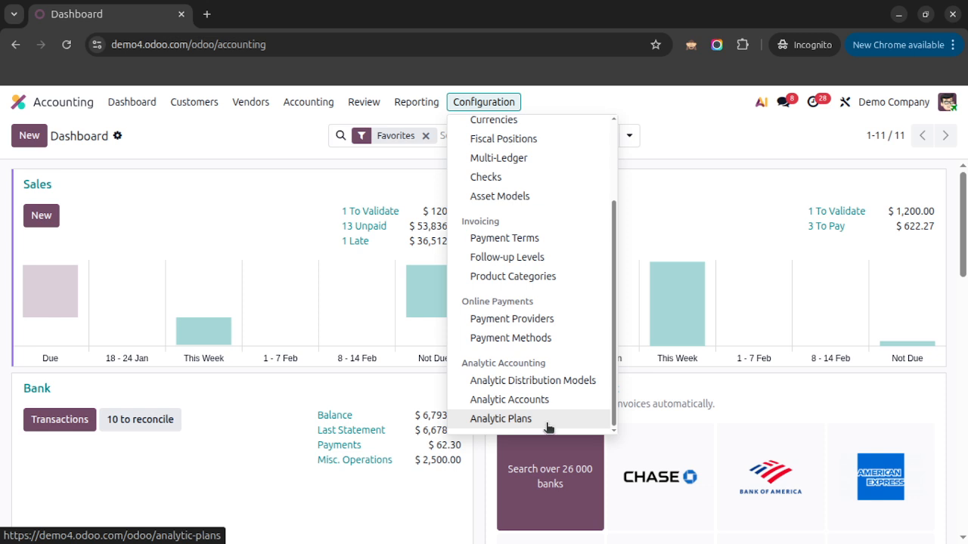
{"action": "left_click", "coordinate": [549, 428]}
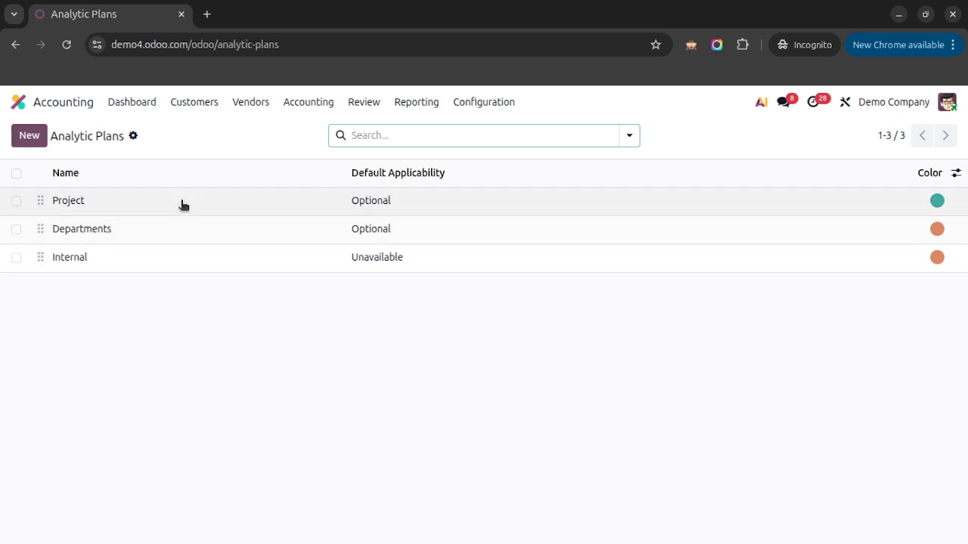
Open the Project analytic plan and examine its name, parent and default applicability options.
{"action": "left_click", "coordinate": [182, 204]}
{"action": "left_click", "coordinate": [125, 202]}
{"action": "double_click", "coordinate": [58, 201]}
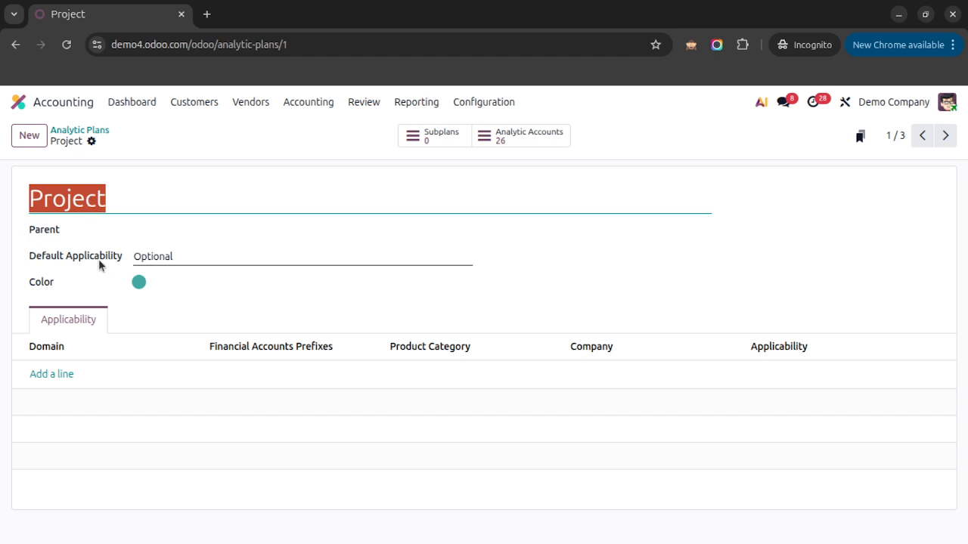
{"action": "left_click", "coordinate": [162, 233]}
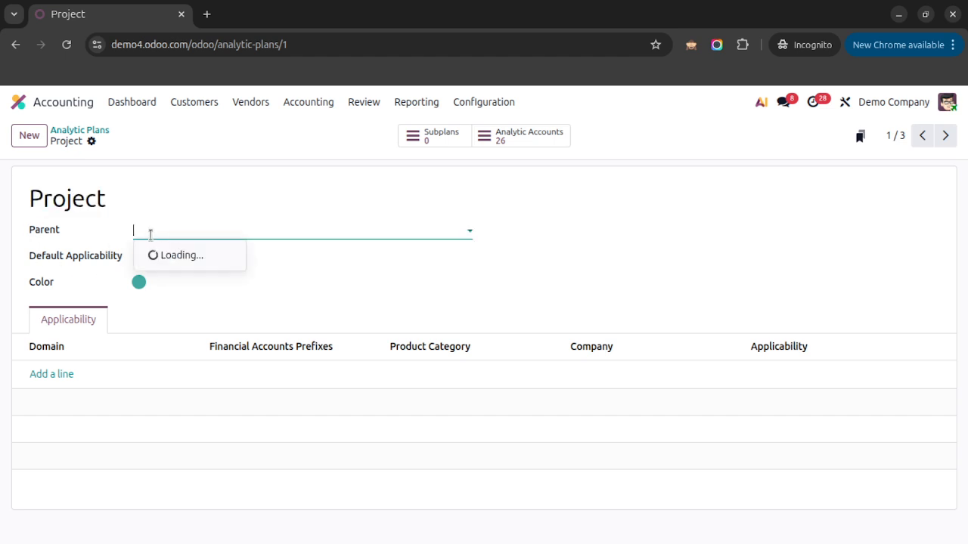
{"action": "left_click", "coordinate": [72, 239]}
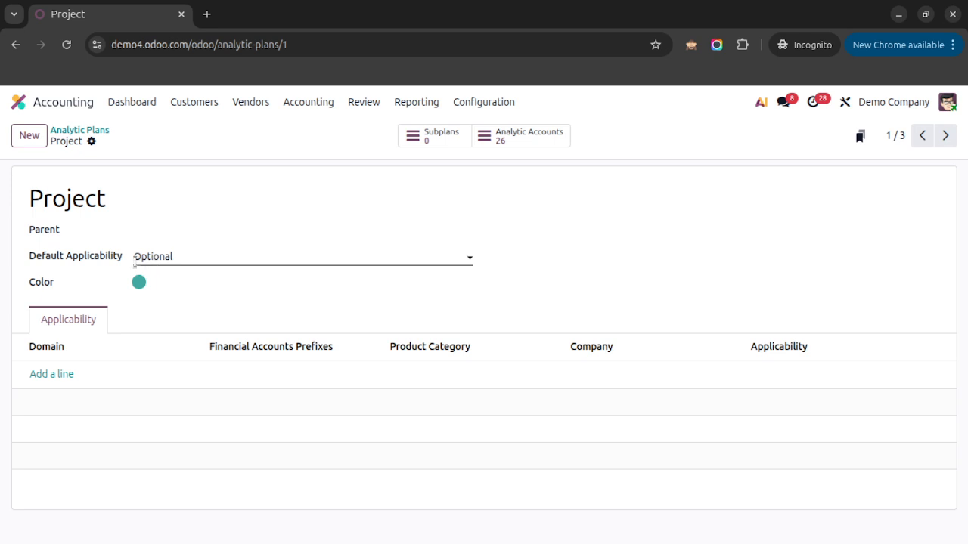
{"action": "left_click", "coordinate": [175, 259]}
{"action": "left_click", "coordinate": [437, 323]}
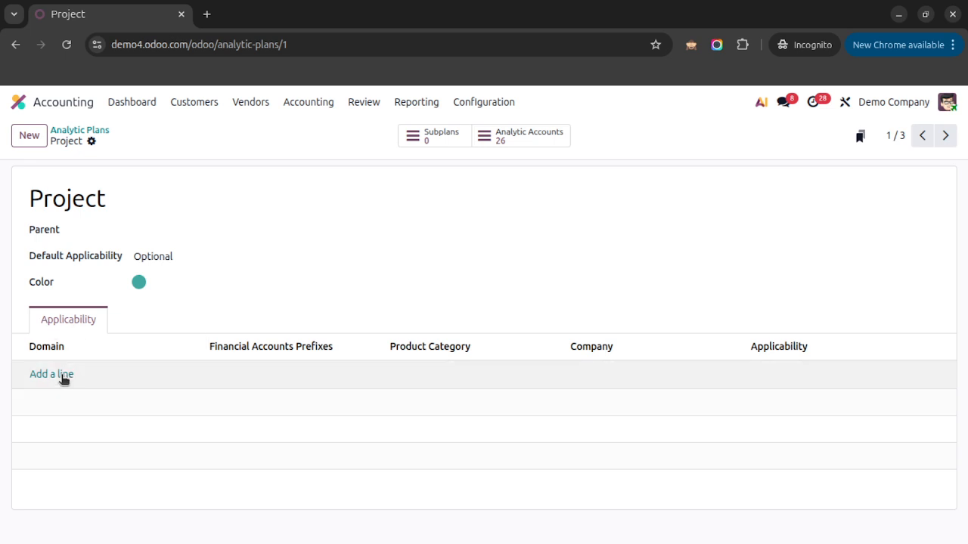
Try adding an applicability line with the Invoice domain to the Project plan, review its field options and discard it.
{"action": "left_click", "coordinate": [63, 376]}
{"action": "left_click", "coordinate": [108, 374]}
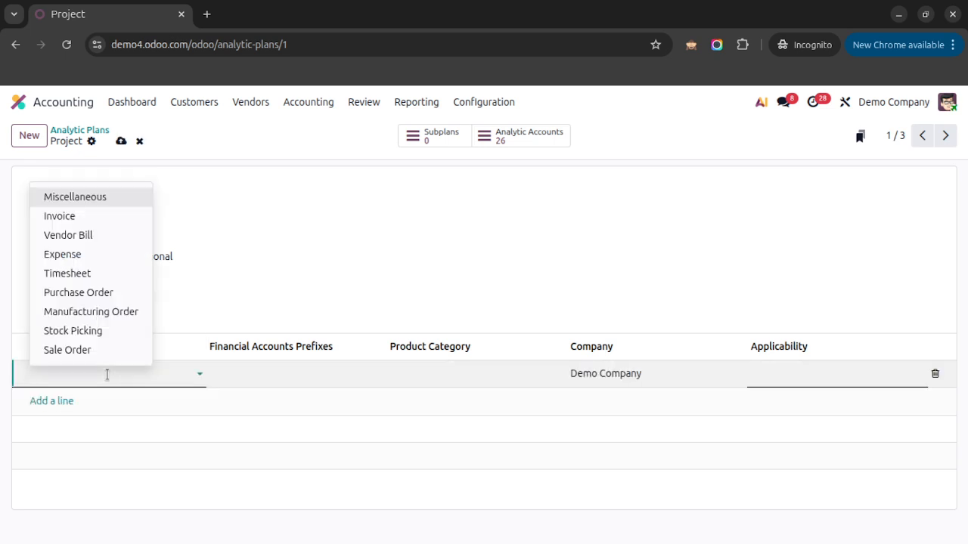
{"action": "left_click", "coordinate": [91, 219]}
{"action": "left_click", "coordinate": [107, 374]}
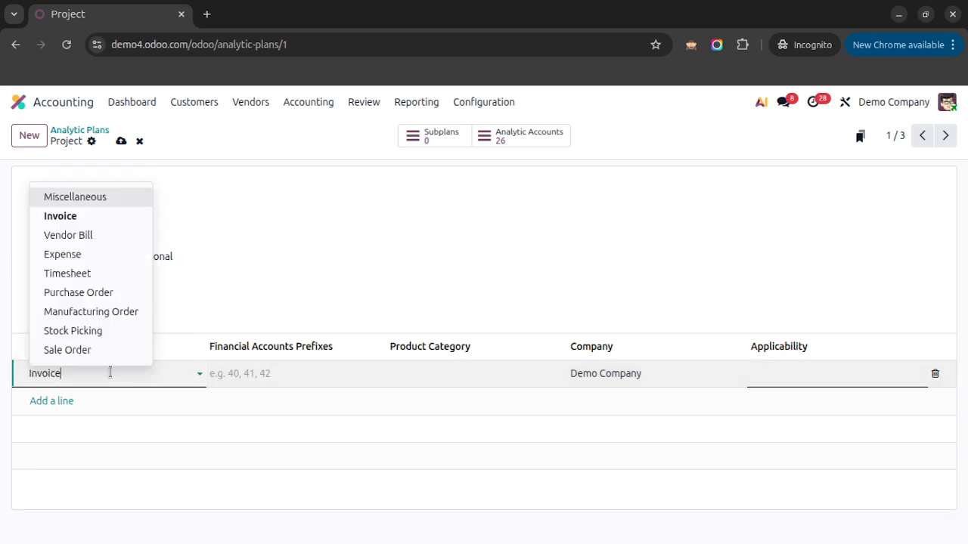
{"action": "left_click", "coordinate": [272, 373]}
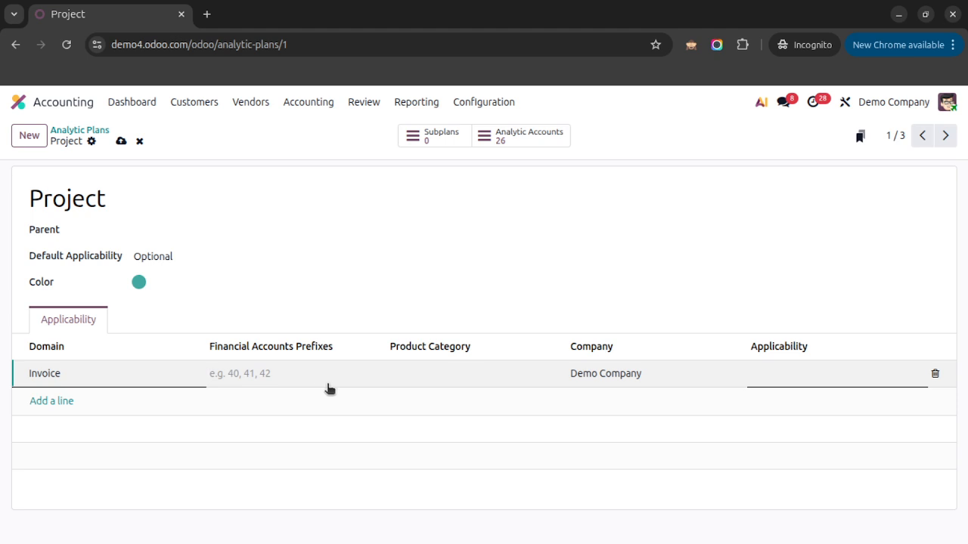
{"action": "left_click", "coordinate": [428, 372]}
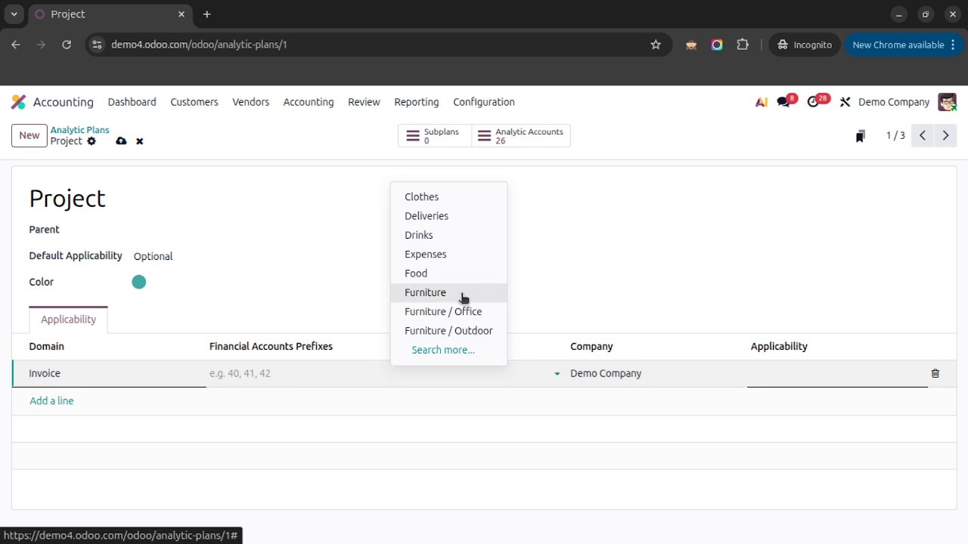
{"action": "left_click", "coordinate": [569, 305]}
{"action": "left_click", "coordinate": [624, 373]}
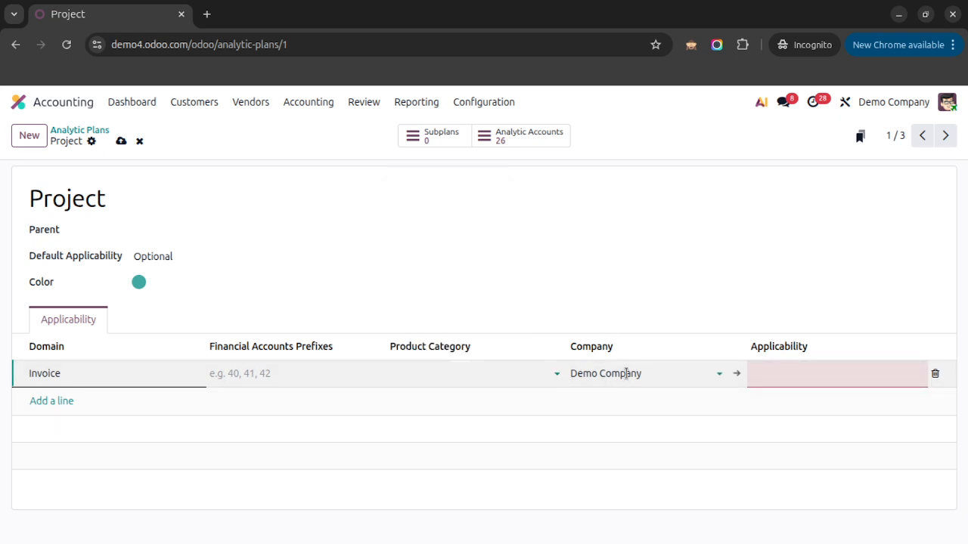
{"action": "left_click", "coordinate": [784, 372]}
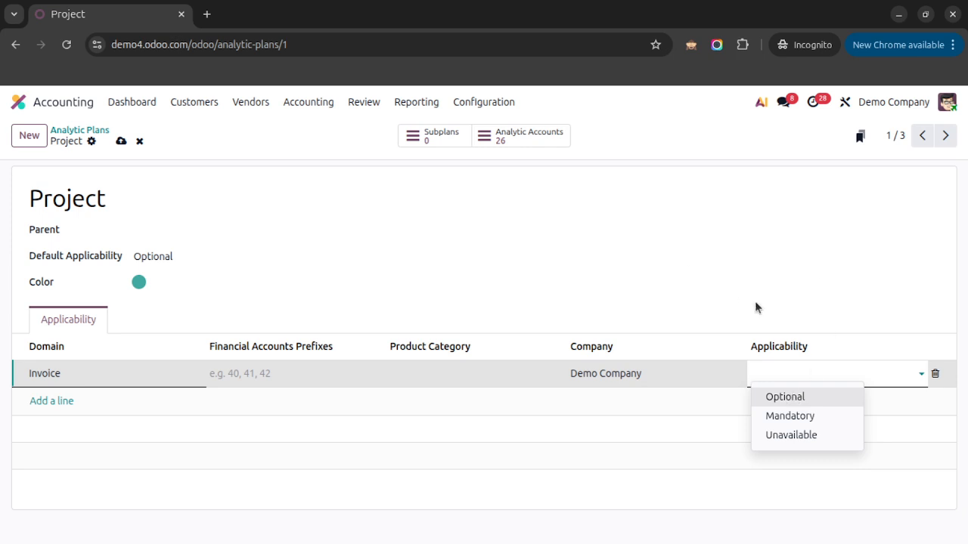
{"action": "left_click", "coordinate": [139, 140]}
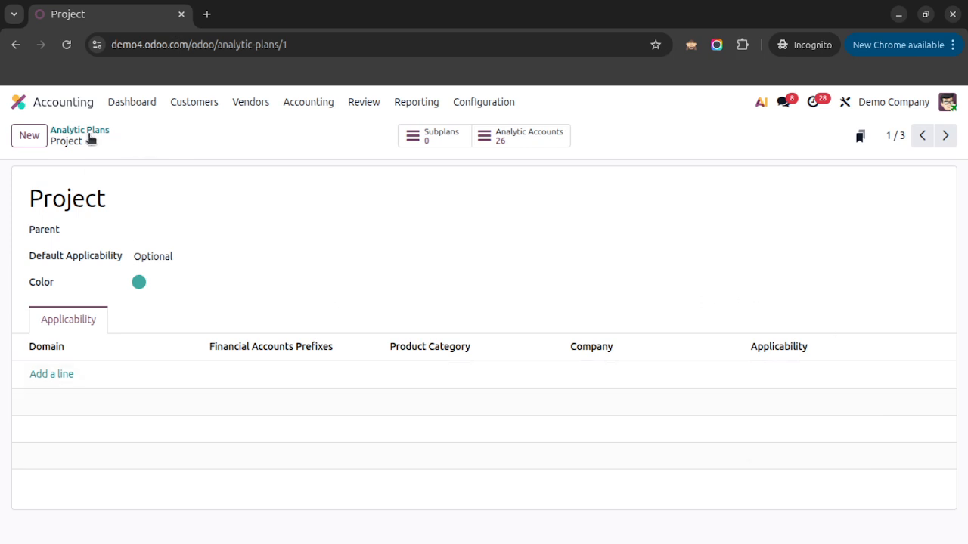
Leave the Project plan and open the list of analytic accounts in the accounting configuration.
{"action": "left_click", "coordinate": [87, 133]}
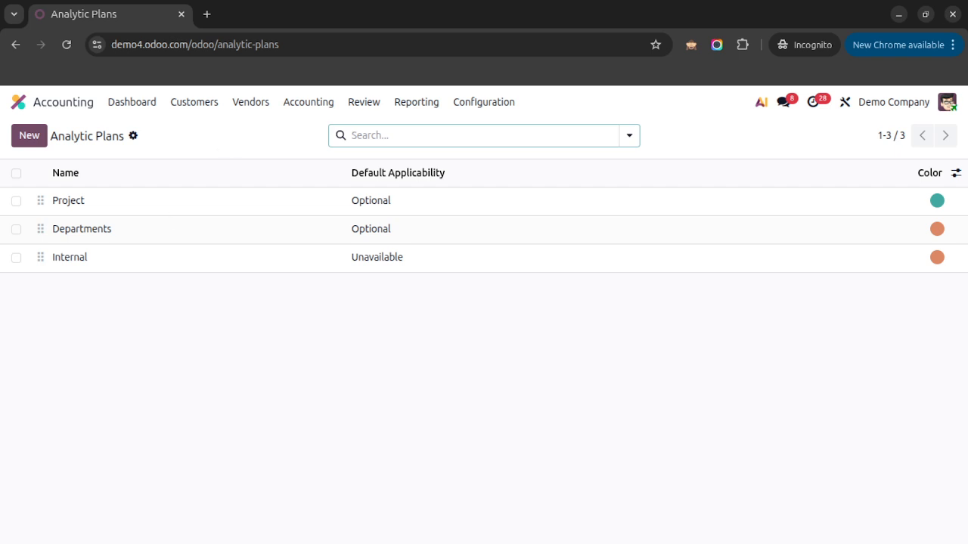
{"action": "left_click", "coordinate": [511, 104]}
{"action": "scroll", "coordinate": [548, 365], "scroll_direction": "down", "scroll_amount": 2}
{"action": "left_click", "coordinate": [557, 400]}
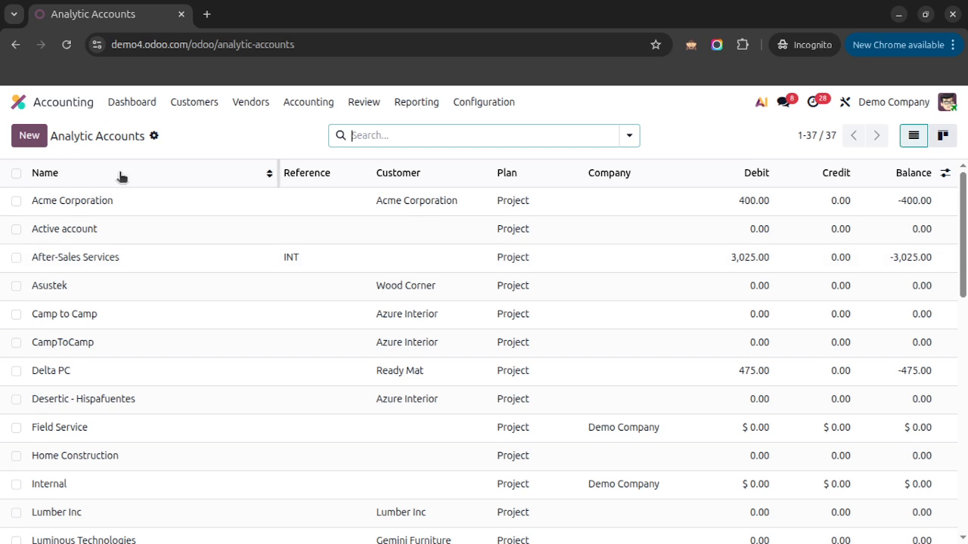
Start a new analytic account and name it Analytic Demo Account.
{"action": "left_click", "coordinate": [29, 136]}
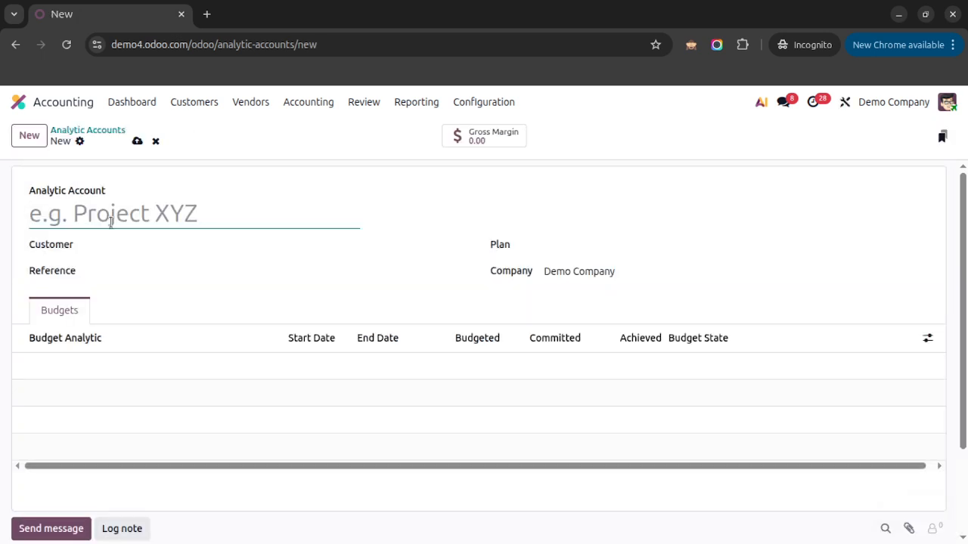
{"action": "type", "text": "An"}
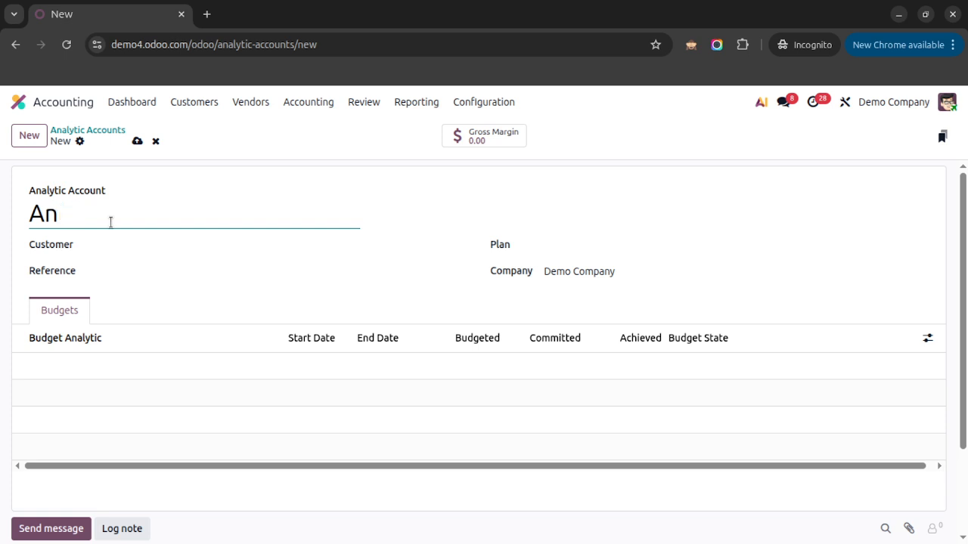
{"action": "type", "text": "llyt"}
{"action": "type", "text": "ic ACc"}
{"action": "key", "text": "BackSpace"}
{"action": "key", "text": "BackSpace"}
{"action": "key", "text": "BackSpace"}
{"action": "type", "text": "Dmeo"}
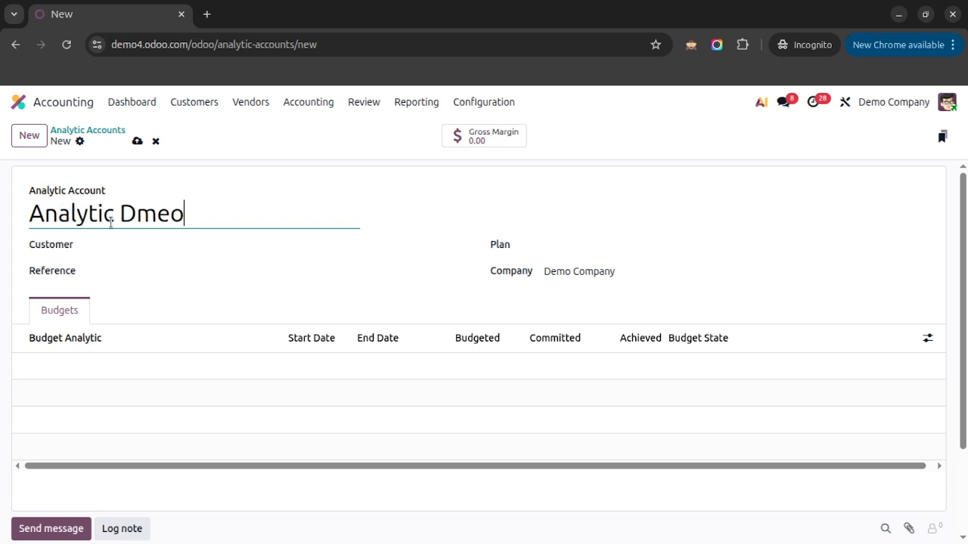
{"action": "key", "text": "BackSpace"}
{"action": "key", "text": "BackSpace"}
{"action": "key", "text": "BackSpace"}
{"action": "type", "text": "emo Account"}
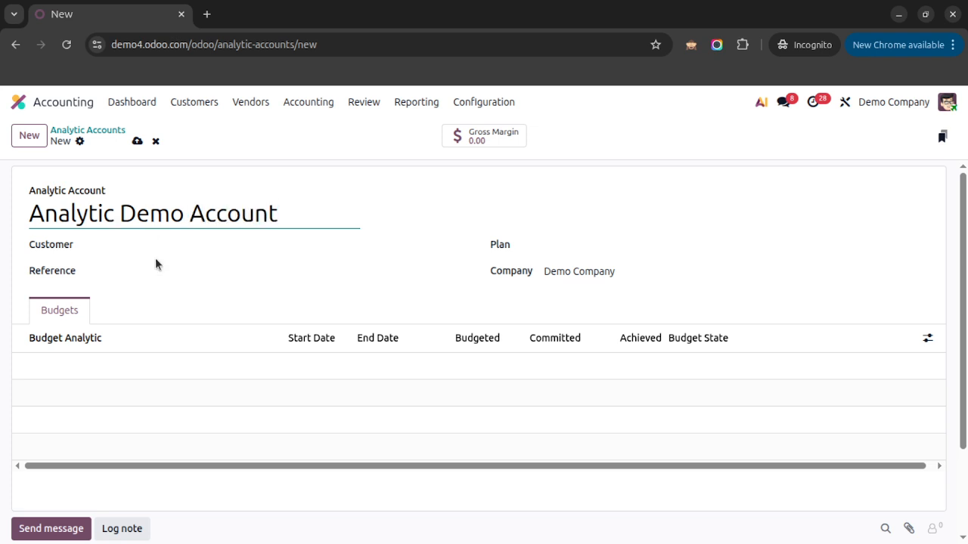
Assign the Project plan to the new analytic account, save the record and check the available company choices.
{"action": "left_click", "coordinate": [158, 247]}
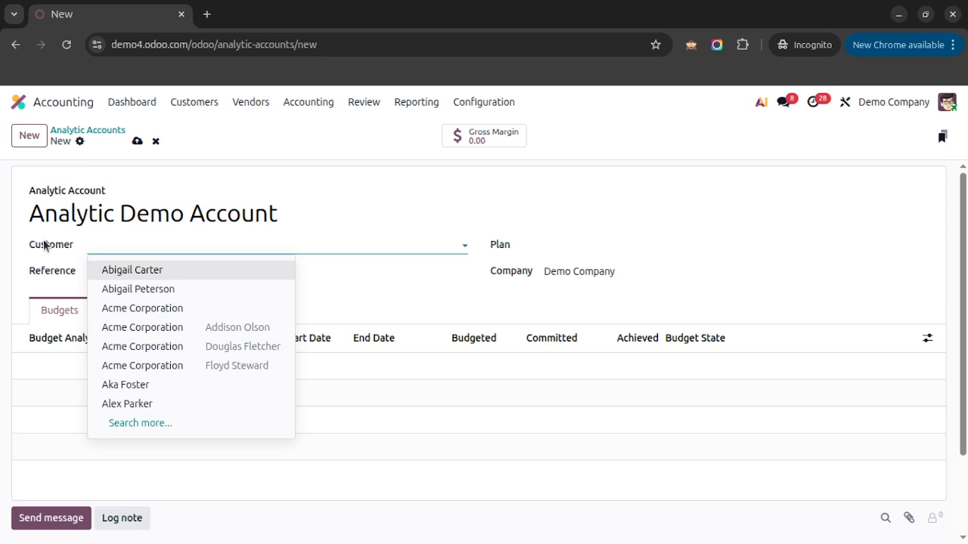
{"action": "left_click", "coordinate": [41, 270]}
{"action": "left_click", "coordinate": [609, 247]}
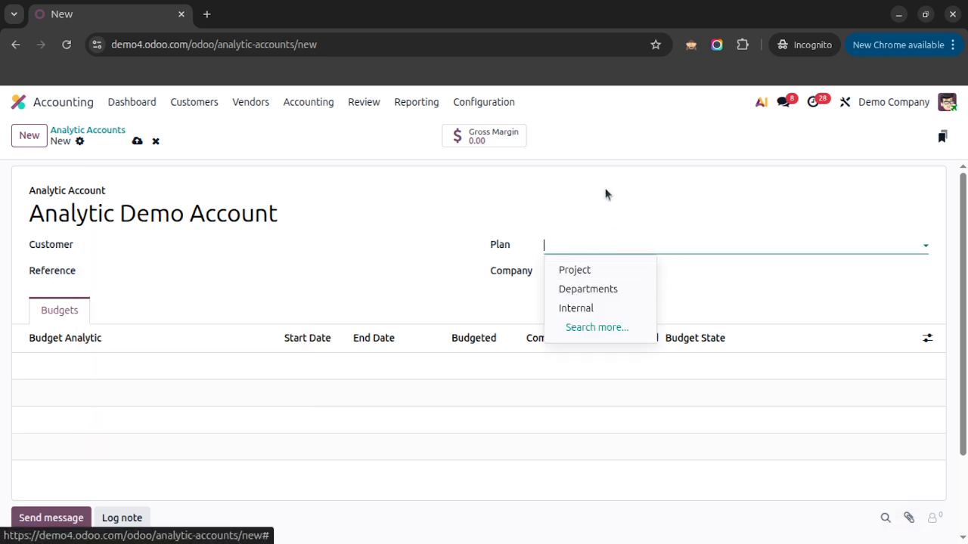
{"action": "left_click", "coordinate": [605, 272]}
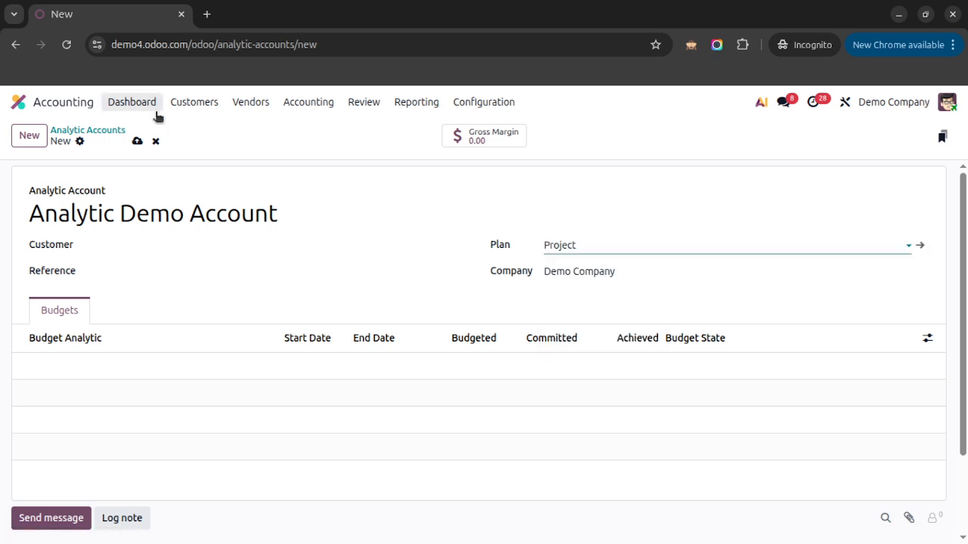
{"action": "left_click", "coordinate": [137, 143]}
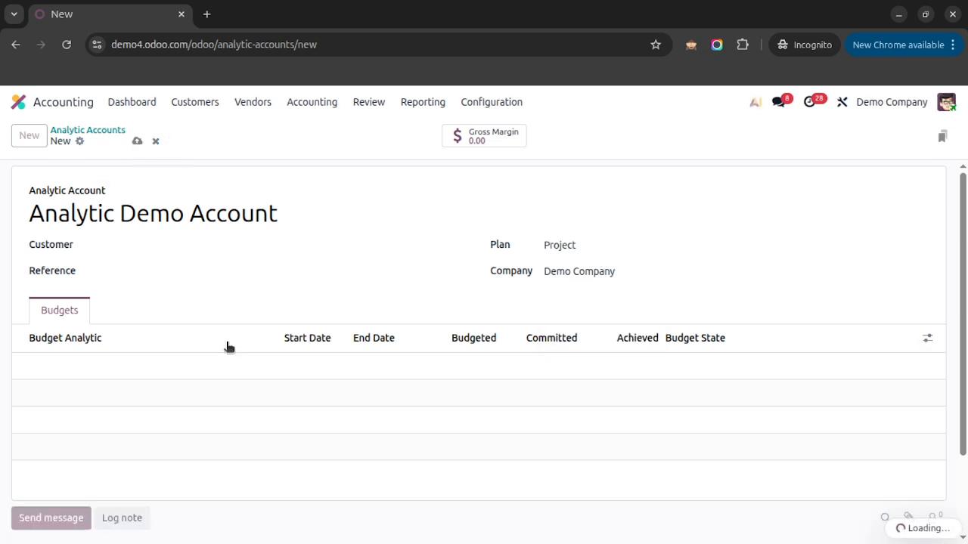
{"action": "left_click", "coordinate": [597, 269]}
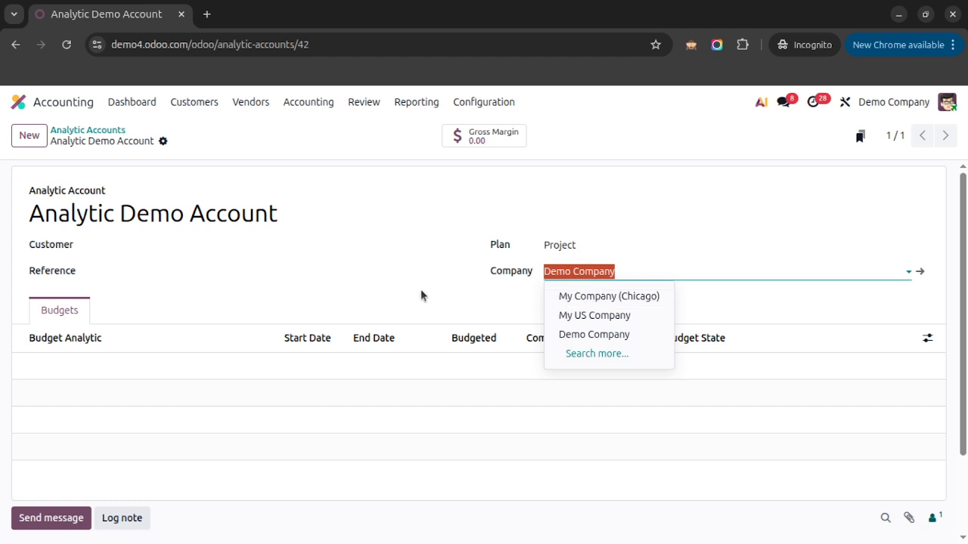
{"action": "left_click", "coordinate": [471, 298]}
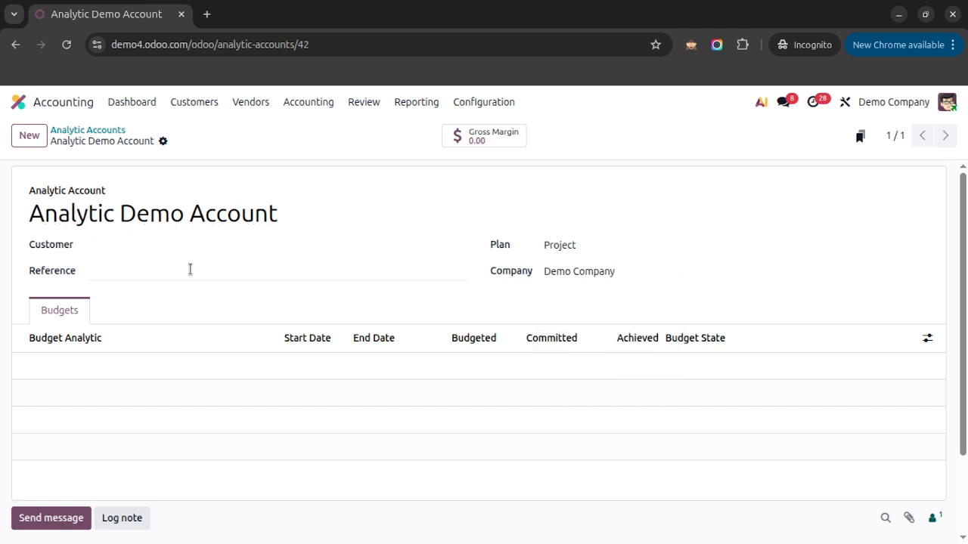
Leave the analytic account and open the list of analytic distribution models in the accounting configuration.
{"action": "left_click", "coordinate": [101, 130]}
{"action": "left_click", "coordinate": [503, 107]}
{"action": "scroll", "coordinate": [570, 361], "scroll_direction": "down", "scroll_amount": 3}
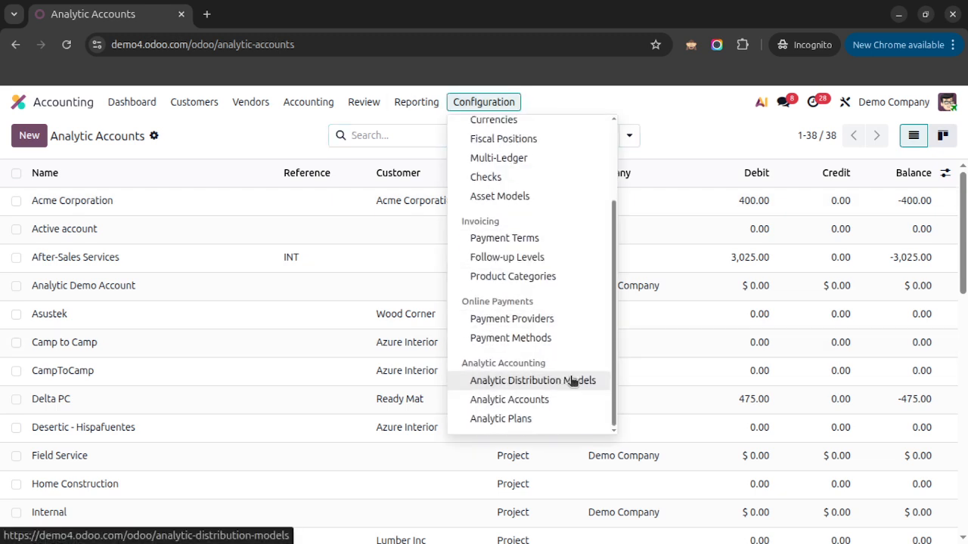
{"action": "left_click", "coordinate": [573, 381]}
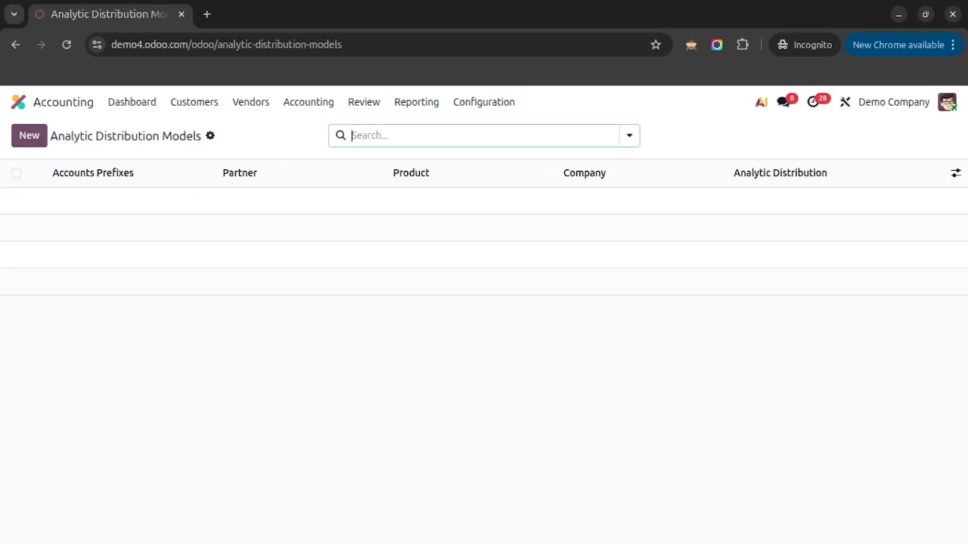
Start a new distribution model with accounts prefix 20 and check its partner, product and company choices.
{"action": "left_click", "coordinate": [15, 137]}
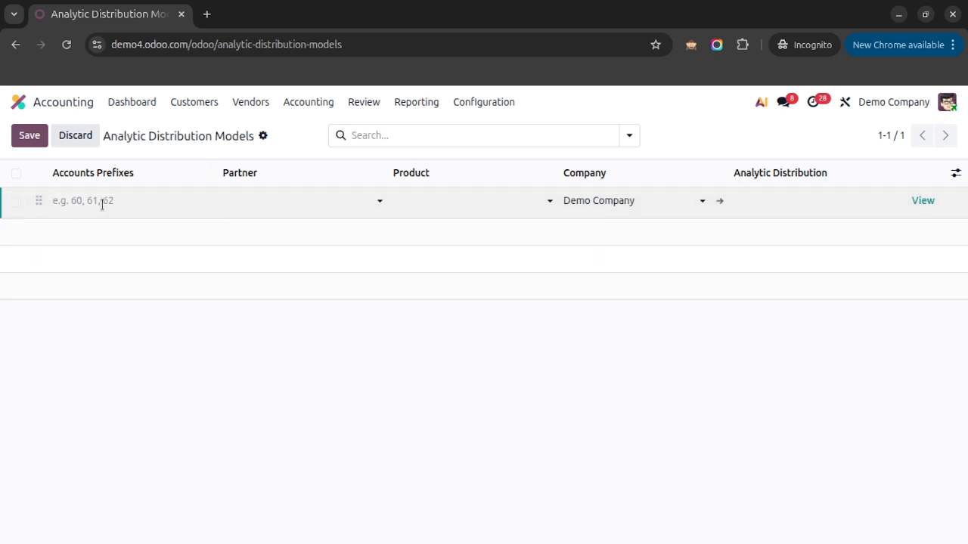
{"action": "type", "text": "20"}
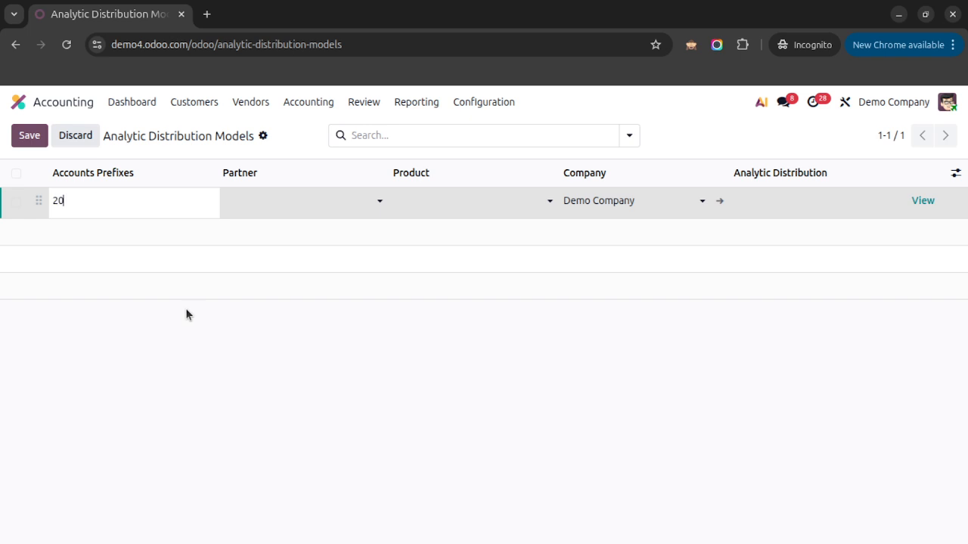
{"action": "left_click", "coordinate": [336, 203]}
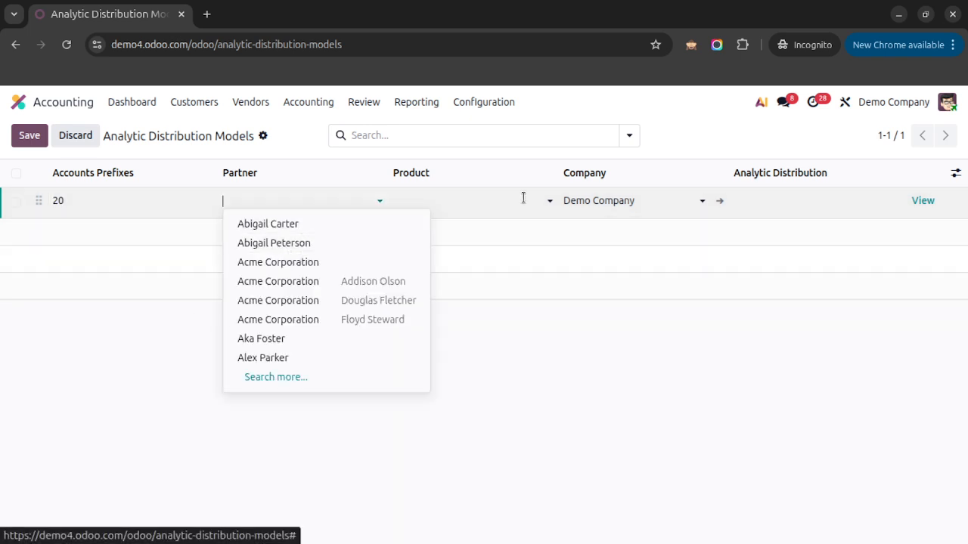
{"action": "left_click", "coordinate": [476, 202]}
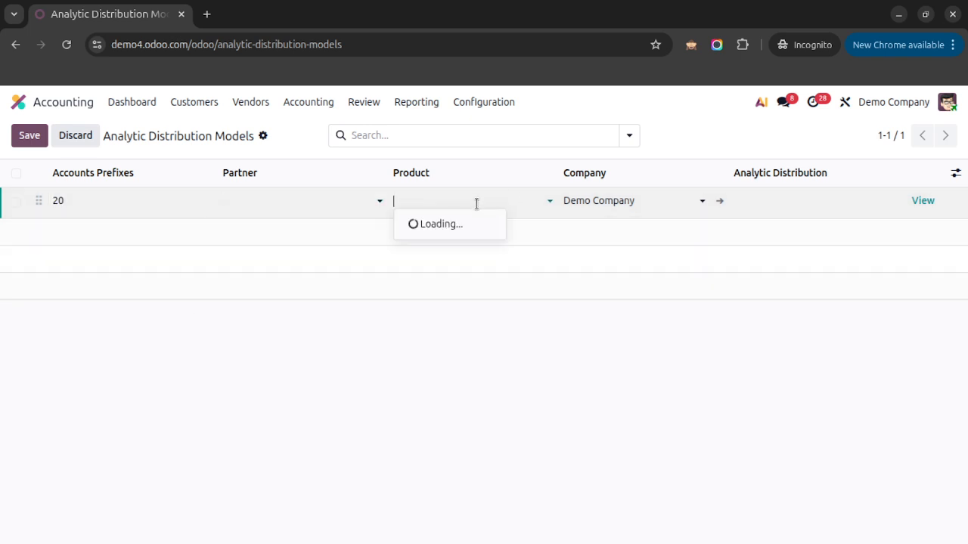
{"action": "left_click", "coordinate": [573, 215]}
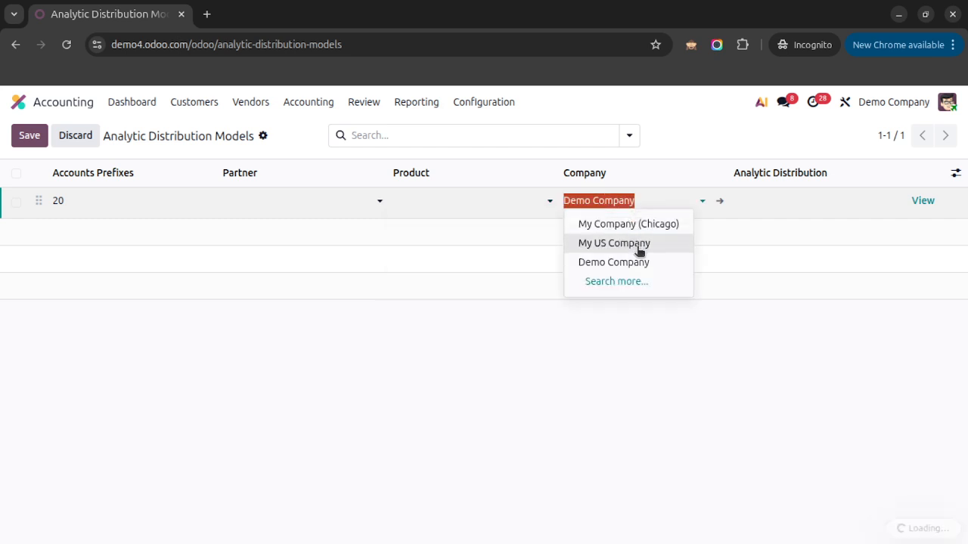
Assign the Acme Corporation project account to the new model's analytic distribution.
{"action": "left_click", "coordinate": [756, 203]}
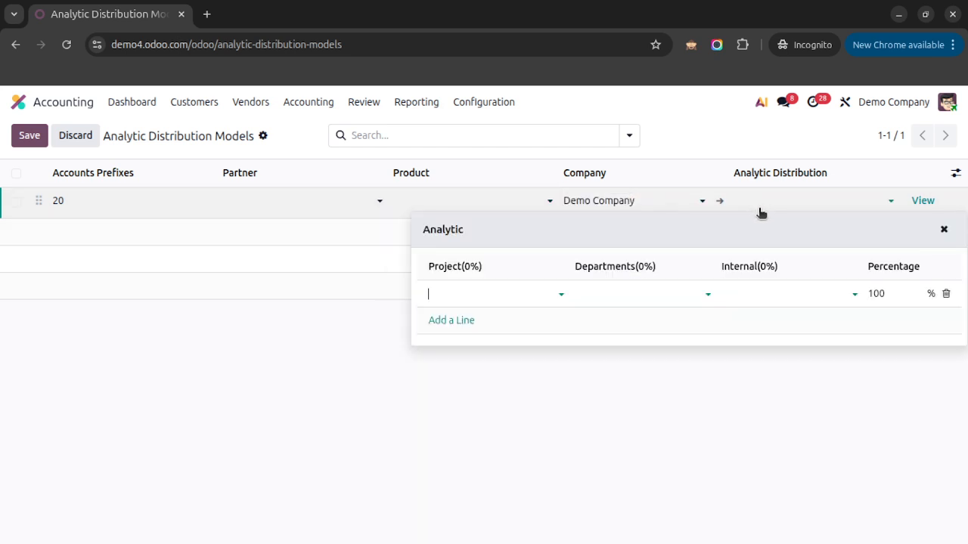
{"action": "left_click", "coordinate": [499, 294]}
{"action": "left_click", "coordinate": [531, 317]}
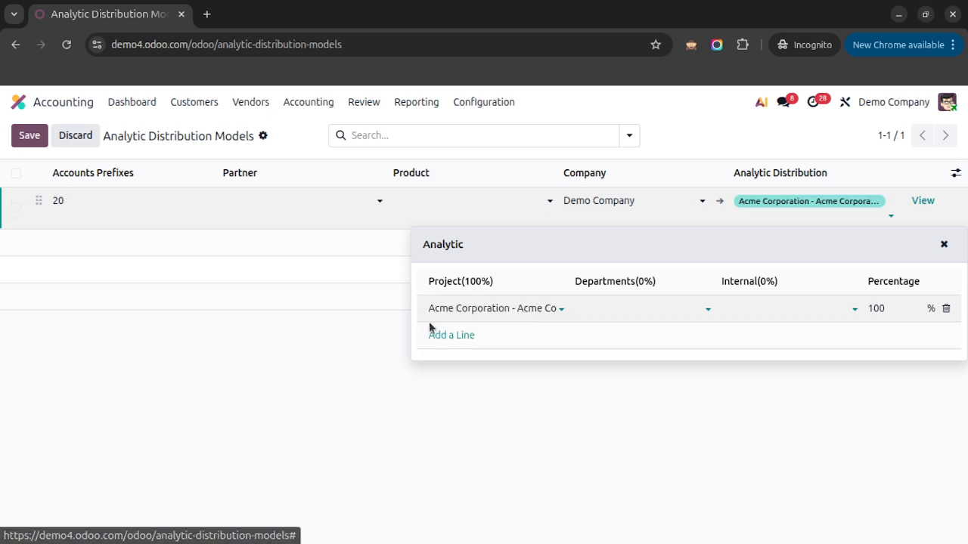
Try assigning the Administrative department to the Acme Corporation distribution line, view the Internal choices and clear the department.
{"action": "left_click", "coordinate": [628, 310]}
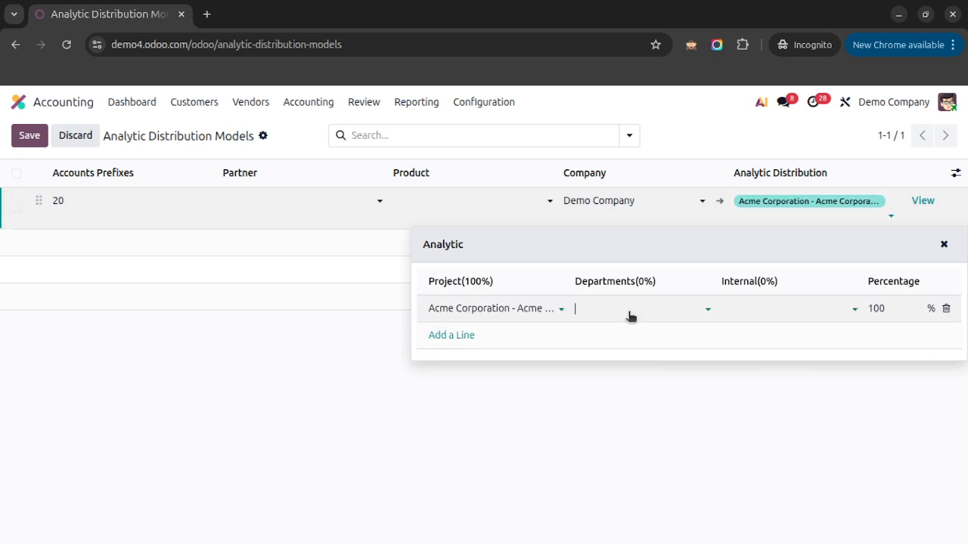
{"action": "left_click", "coordinate": [668, 333]}
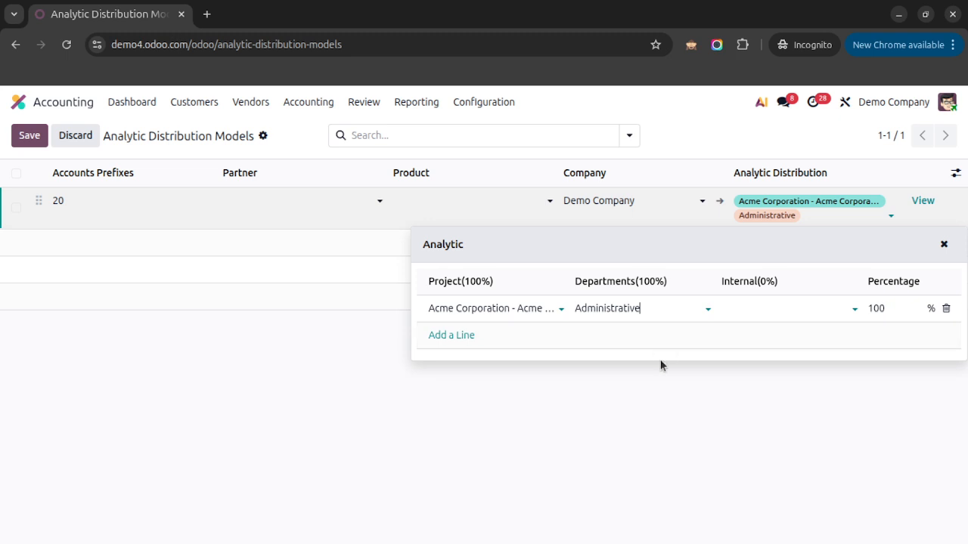
{"action": "left_click", "coordinate": [750, 313]}
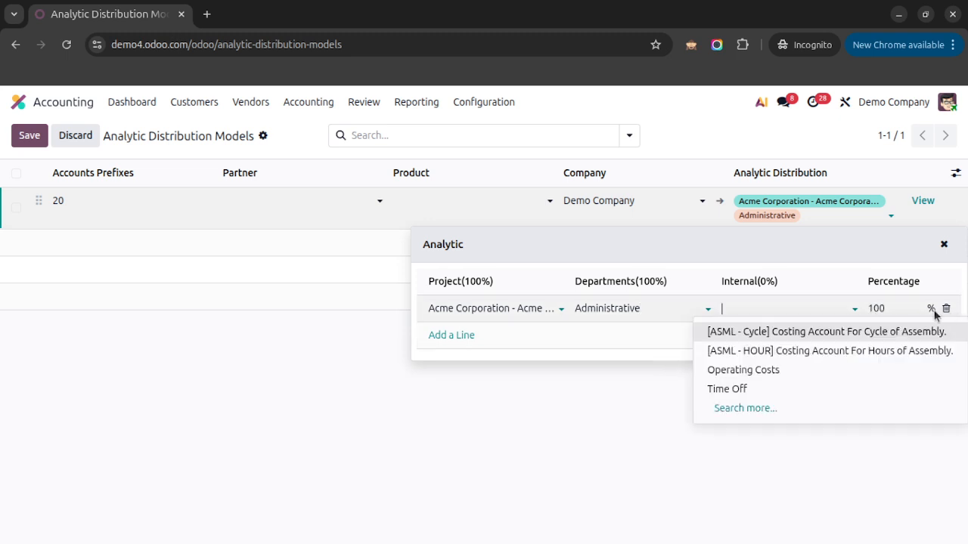
{"action": "left_click", "coordinate": [642, 312]}
{"action": "key", "text": "BackSpace"}
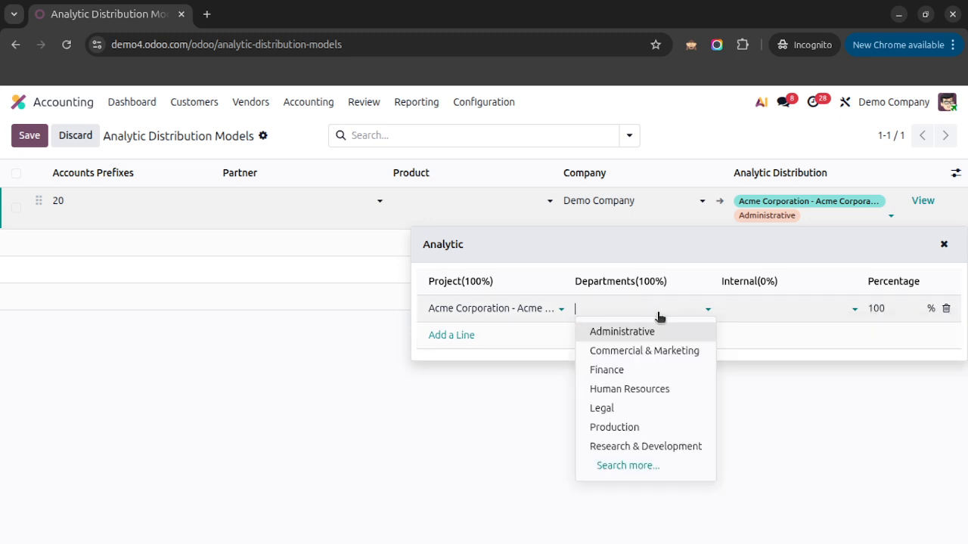
Set the Acme Corporation line to 60%, add a 40% line for the Administrative department, and review the saved split.
{"action": "left_click", "coordinate": [875, 308]}
{"action": "type", "text": "60"}
{"action": "left_click", "coordinate": [473, 335]}
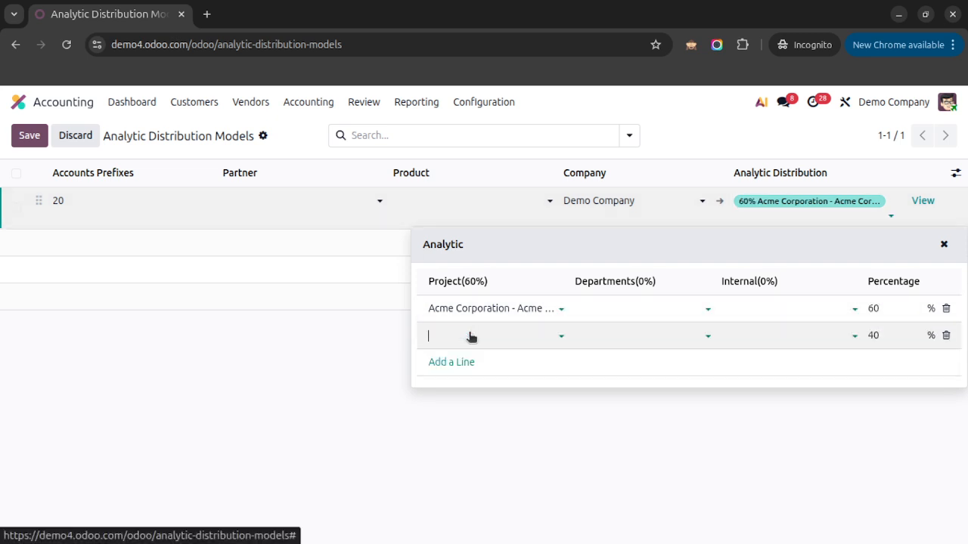
{"action": "left_click", "coordinate": [644, 336]}
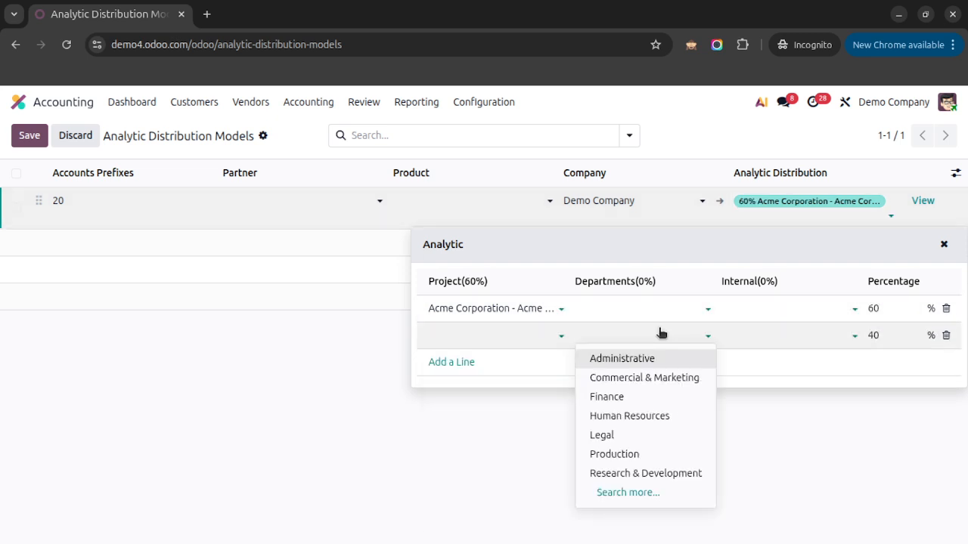
{"action": "left_click", "coordinate": [632, 360]}
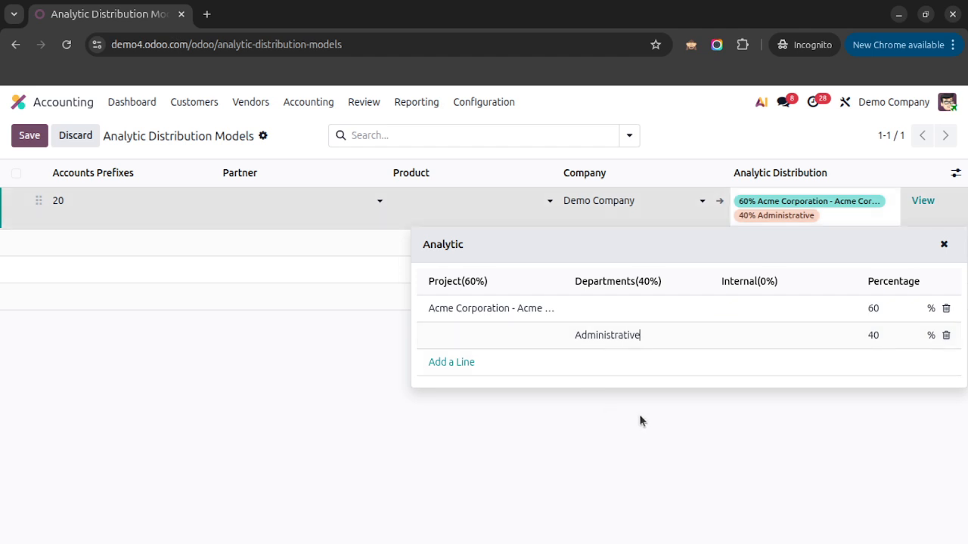
{"action": "left_click", "coordinate": [646, 415]}
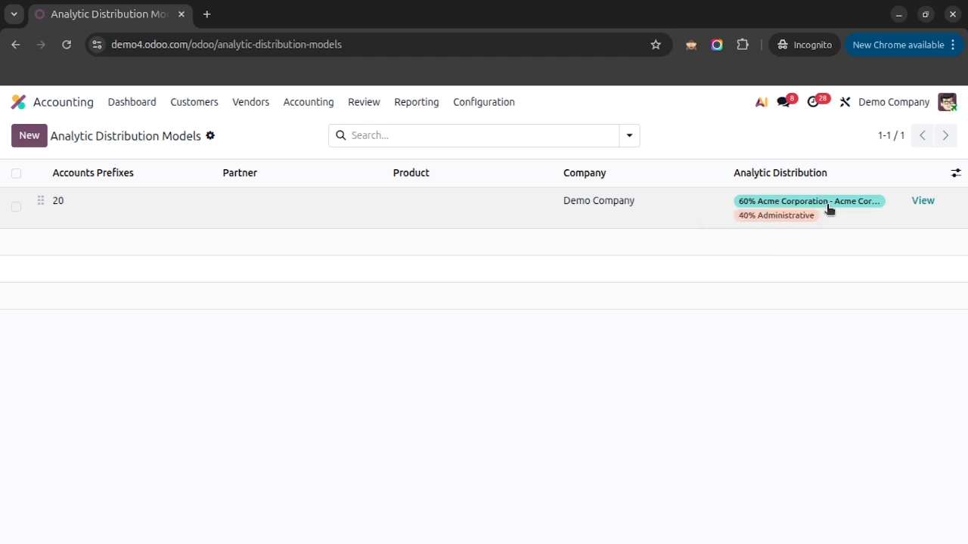
{"action": "left_click", "coordinate": [806, 216]}
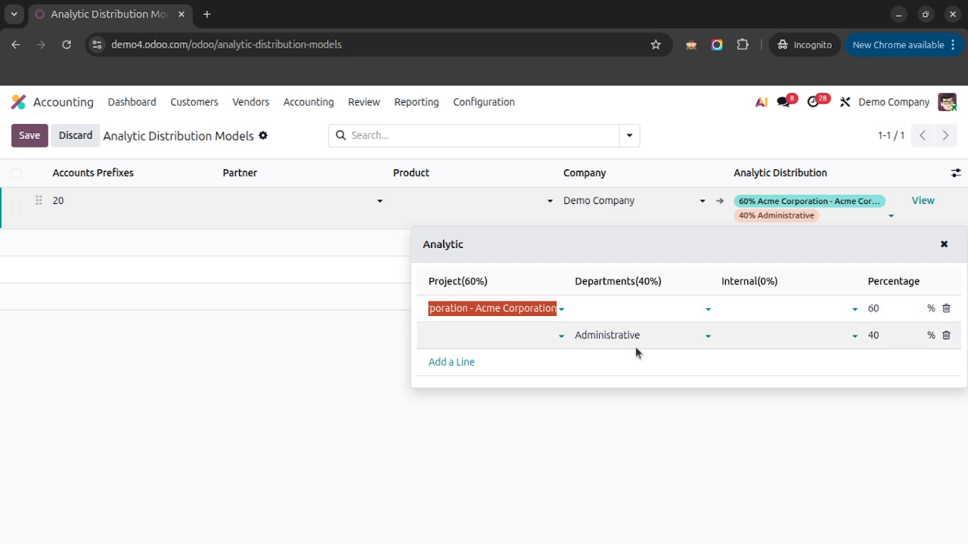
{"action": "left_click", "coordinate": [674, 455]}
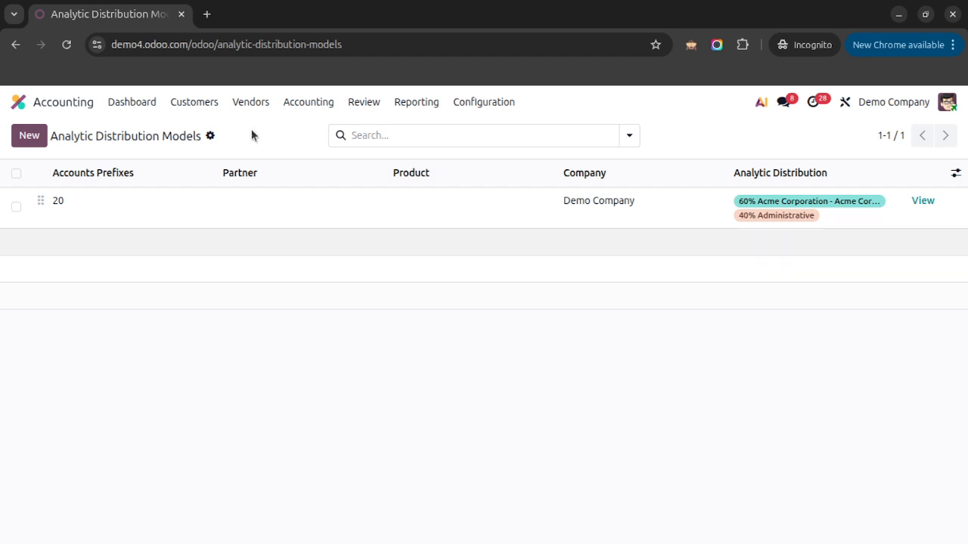
Look through the accounting options and open the list of analytic budgets.
{"action": "left_click", "coordinate": [484, 101]}
{"action": "left_click", "coordinate": [309, 101]}
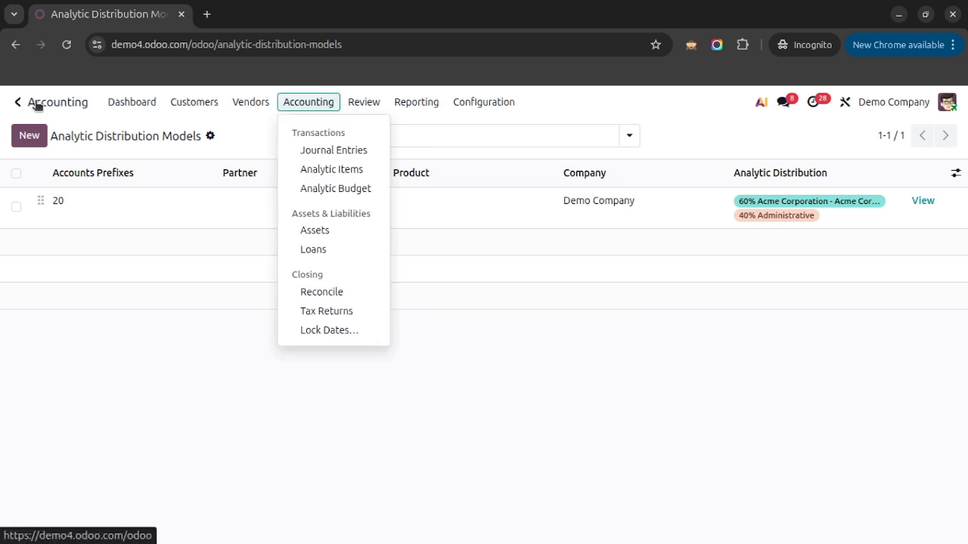
{"action": "left_click", "coordinate": [466, 104]}
{"action": "left_click", "coordinate": [487, 102]}
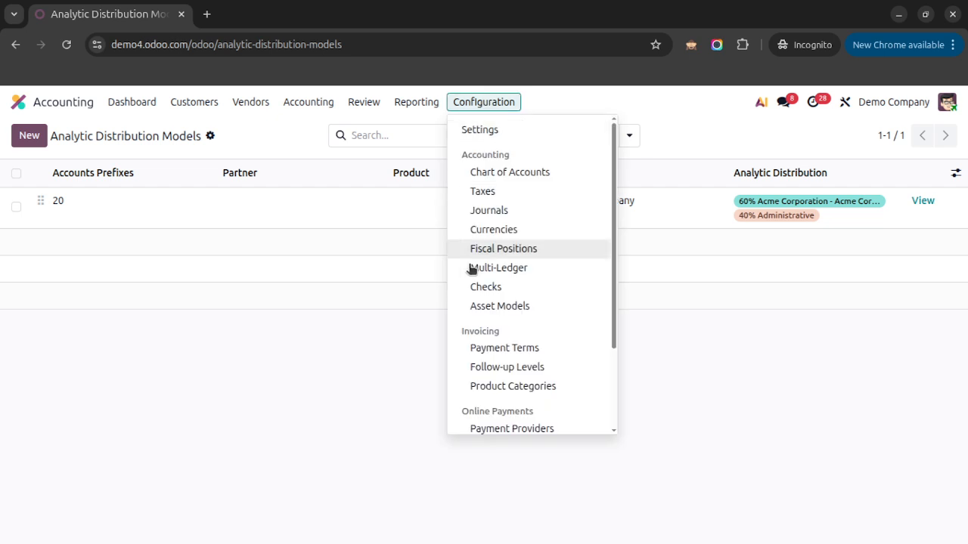
{"action": "scroll", "coordinate": [473, 269], "scroll_direction": "down", "scroll_amount": 3}
{"action": "scroll", "coordinate": [499, 163], "scroll_direction": "up", "scroll_amount": 3}
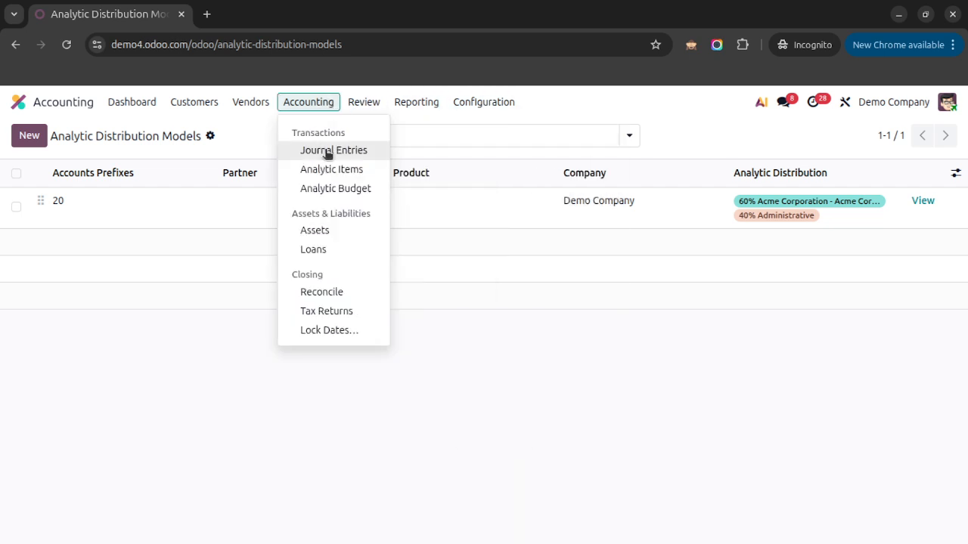
{"action": "mouse_move", "coordinate": [328, 104]}
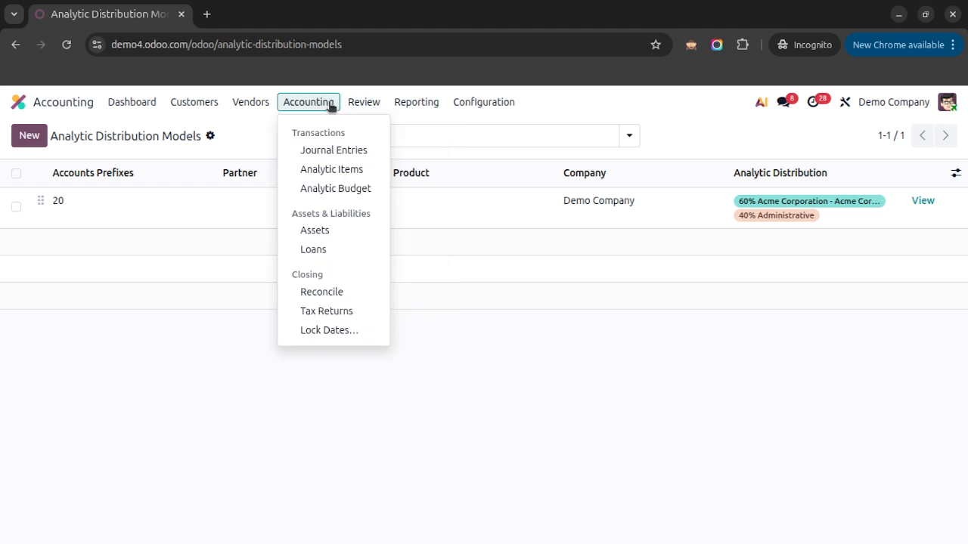
{"action": "left_click", "coordinate": [347, 190]}
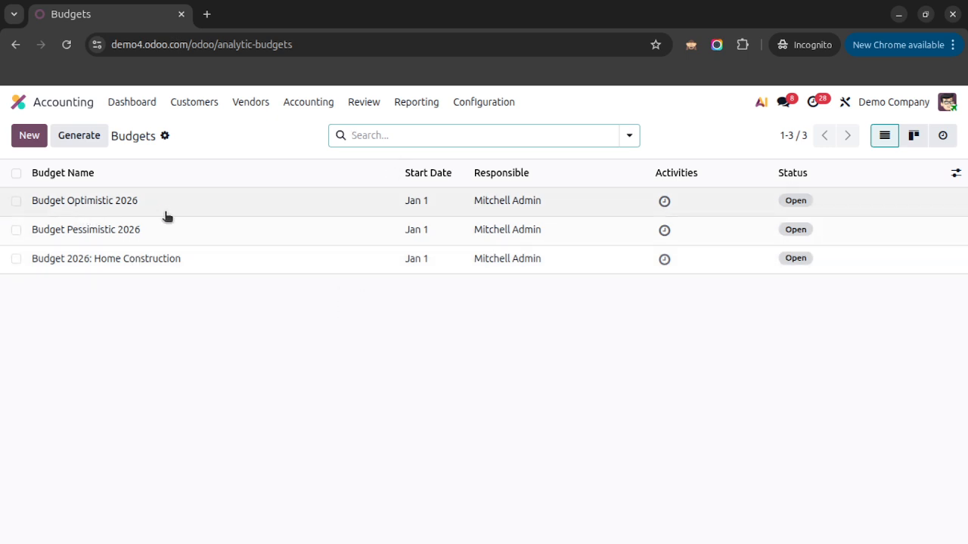
Start a new analytic budget and name it Budget Demo 2026.
{"action": "left_click", "coordinate": [29, 133]}
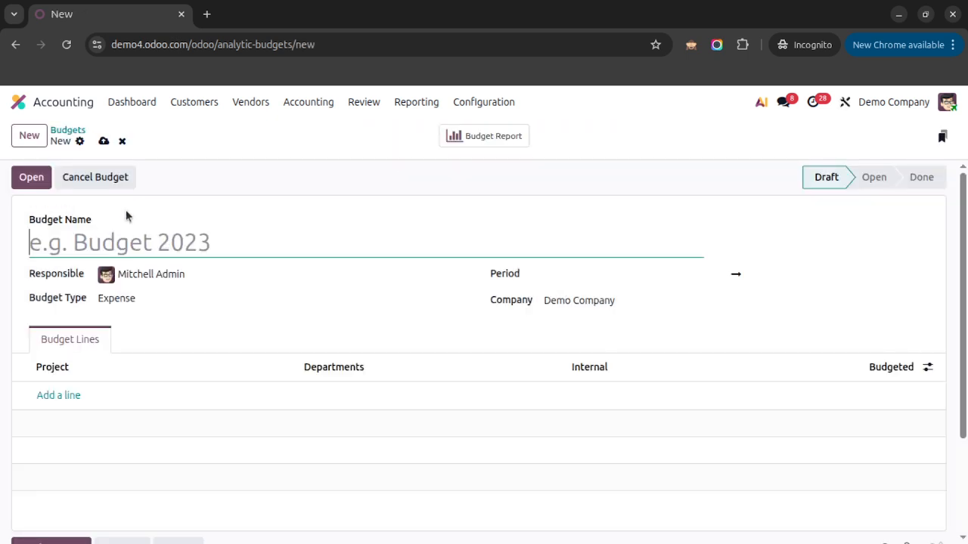
{"action": "type", "text": "Budget"}
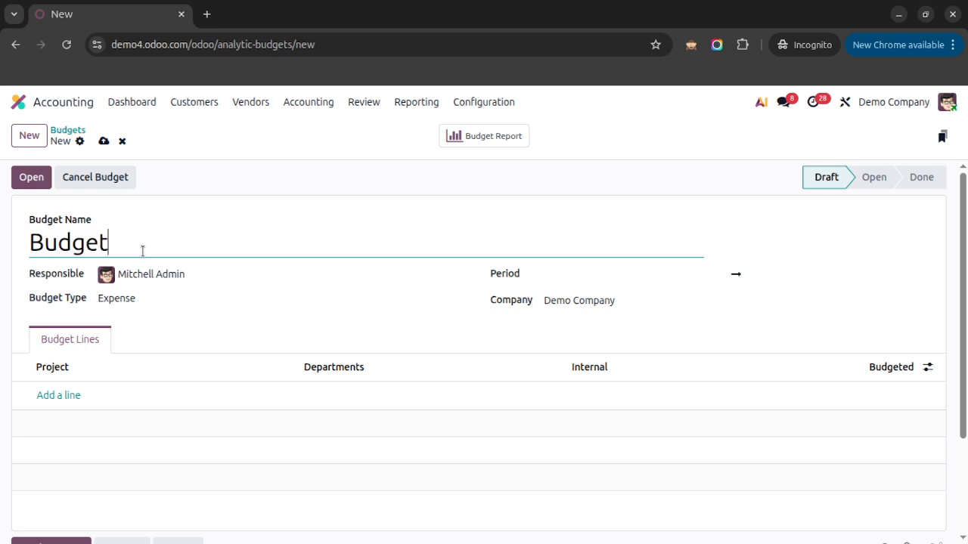
{"action": "type", "text": " Demo "}
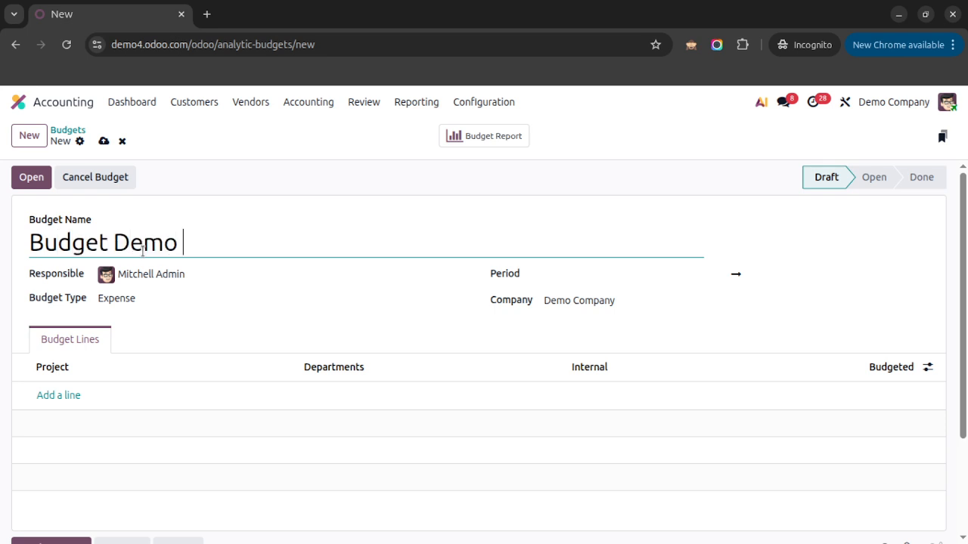
{"action": "type", "text": "2026"}
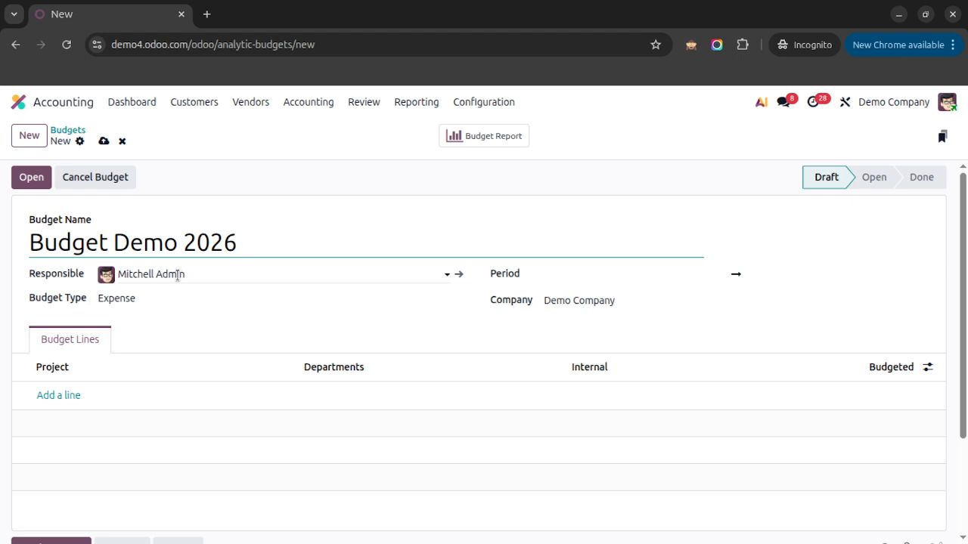
Review the available budget types for the new budget and keep Expense.
{"action": "left_click", "coordinate": [186, 298]}
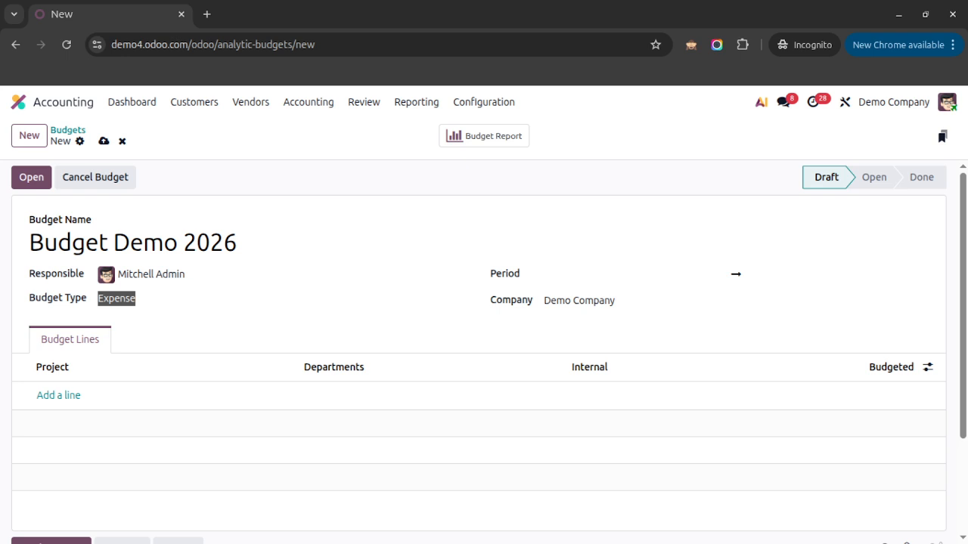
{"action": "double_click", "coordinate": [273, 294]}
{"action": "left_click", "coordinate": [269, 299]}
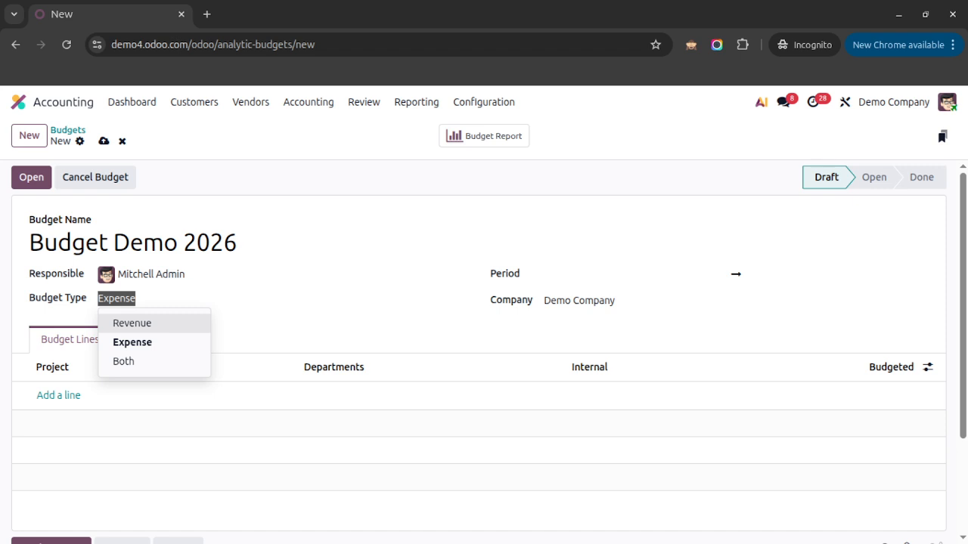
{"action": "left_click", "coordinate": [264, 341]}
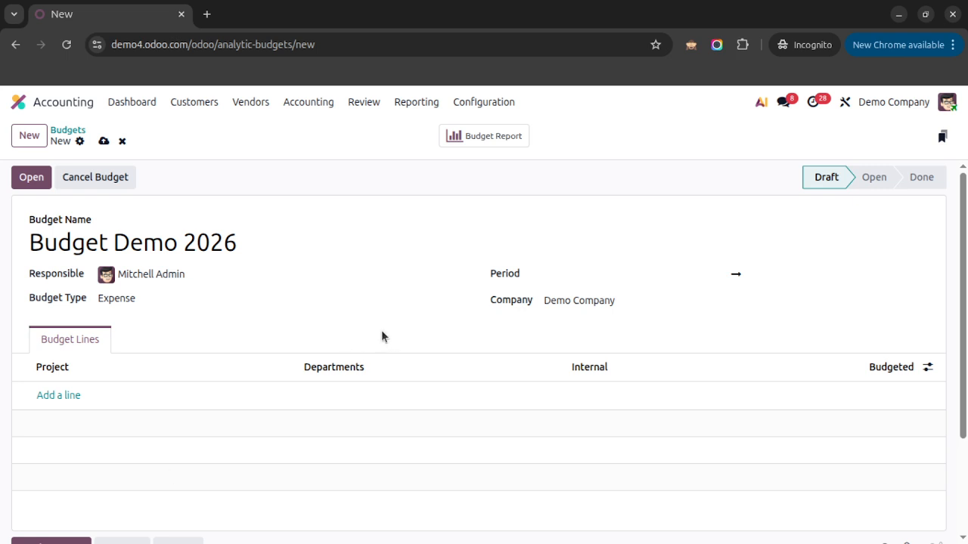
Set the budget period from Jan 1 to Jan 31 and keep Demo Company as its company.
{"action": "left_click", "coordinate": [595, 281]}
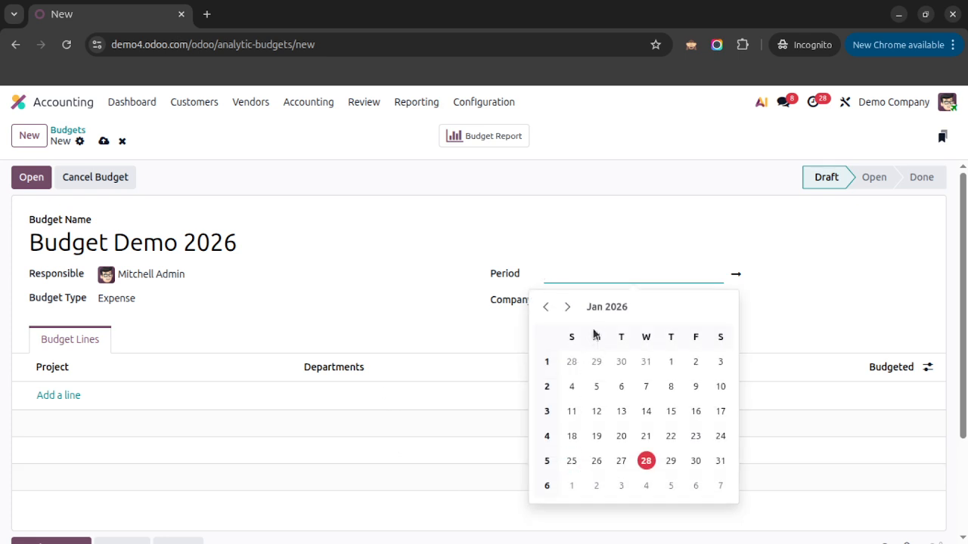
{"action": "left_click", "coordinate": [671, 361]}
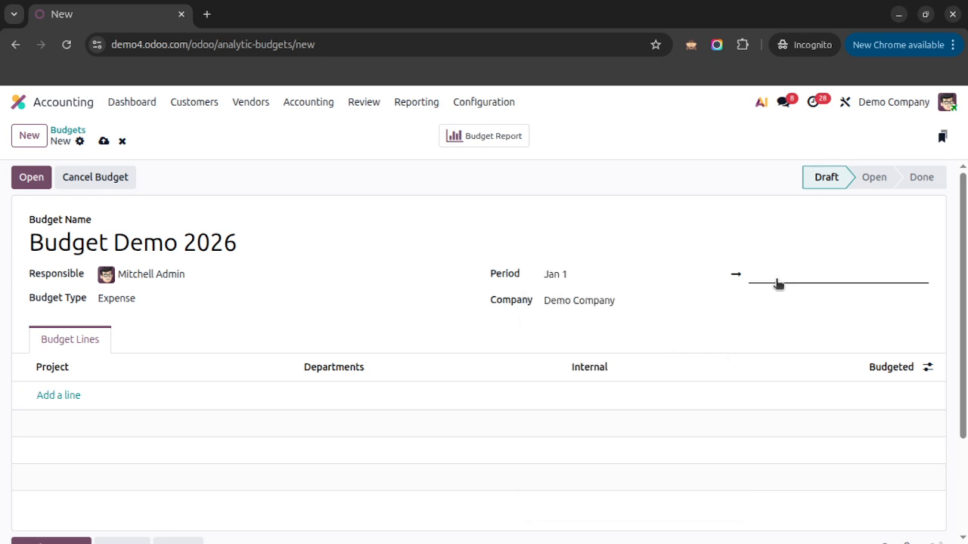
{"action": "left_click", "coordinate": [778, 279]}
{"action": "left_click", "coordinate": [925, 461]}
{"action": "left_click", "coordinate": [581, 300]}
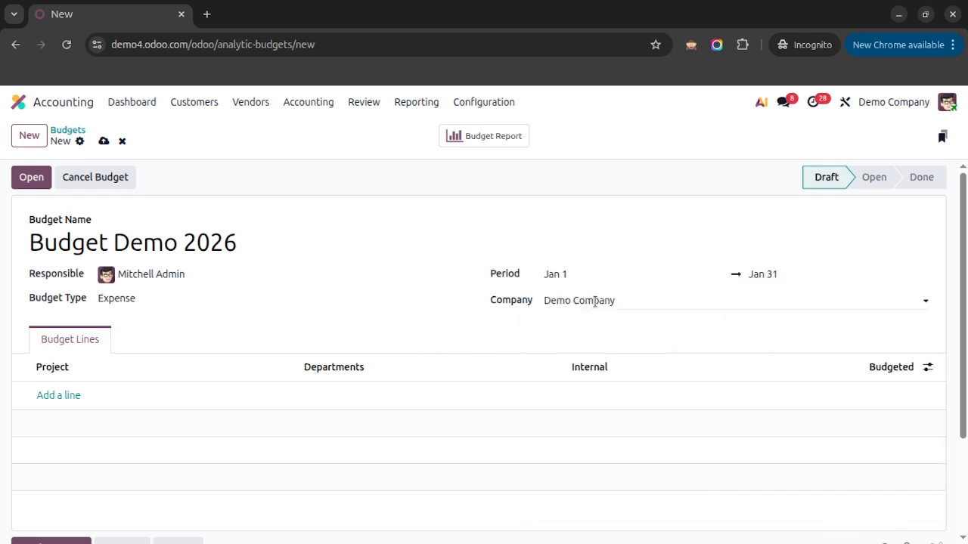
{"action": "left_click", "coordinate": [441, 341]}
Add a budget line for the Analytic Demo Account project with a budgeted amount of 10000.
{"action": "left_click", "coordinate": [59, 395]}
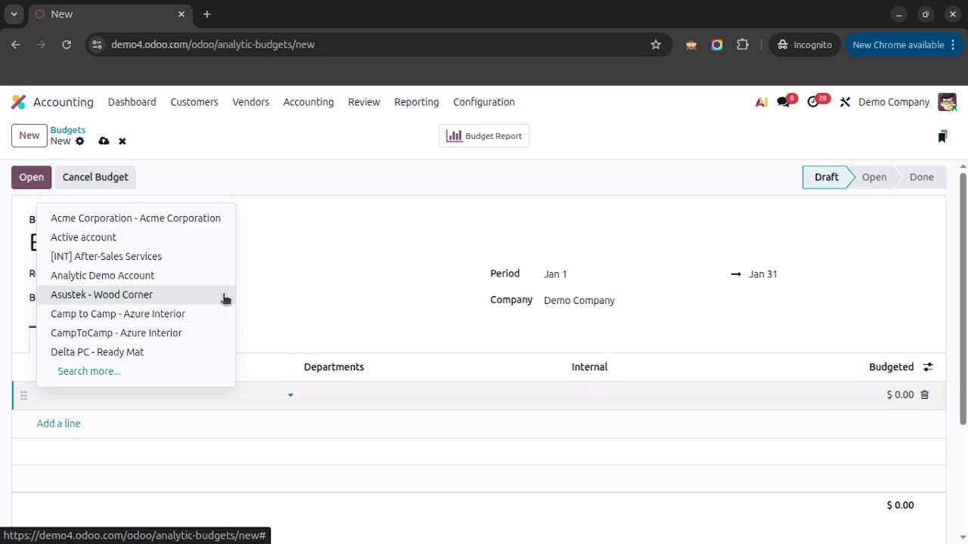
{"action": "type", "text": "An"}
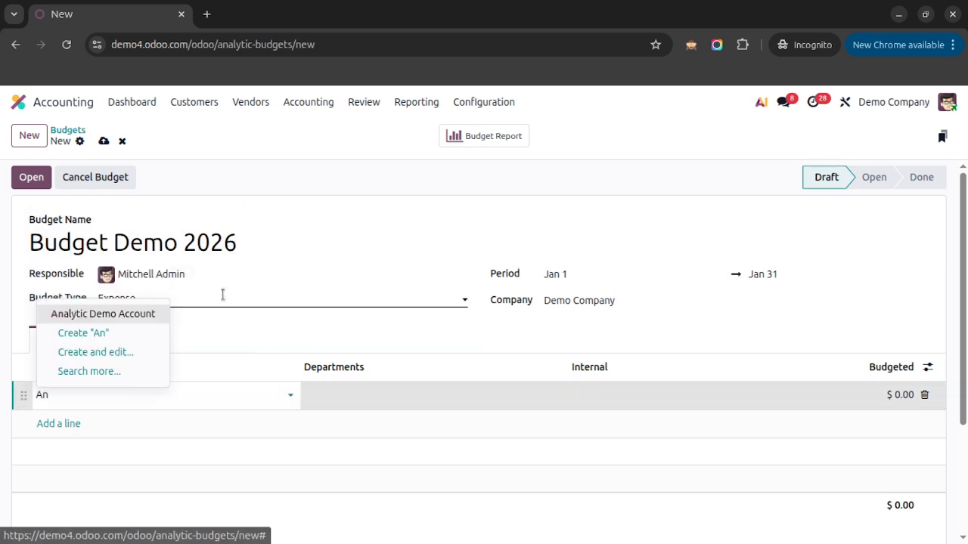
{"action": "left_click", "coordinate": [115, 314]}
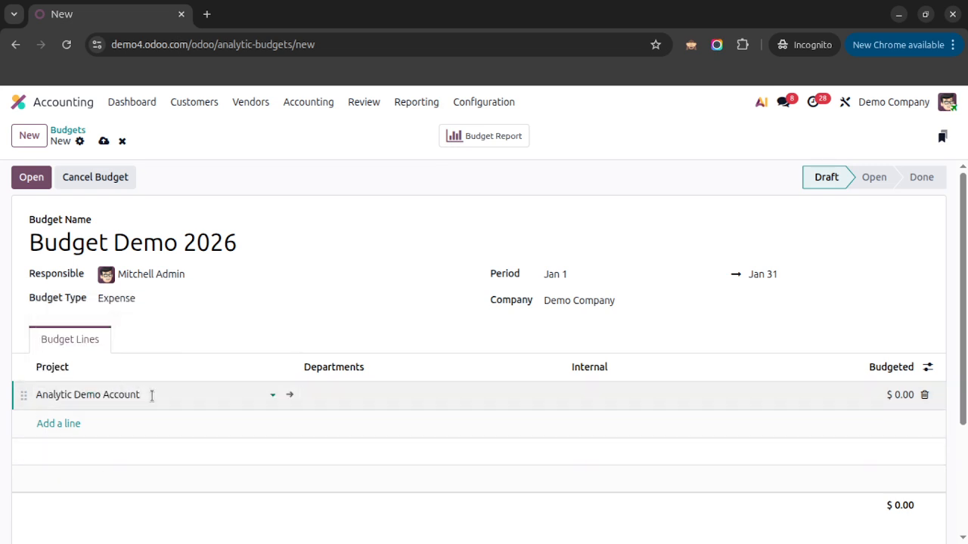
{"action": "left_click", "coordinate": [886, 400]}
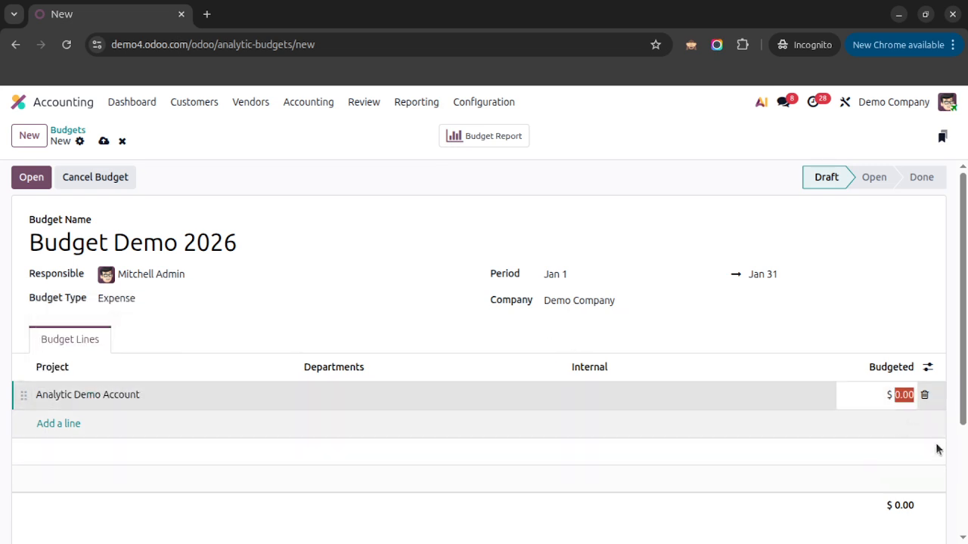
{"action": "type", "text": "10000"}
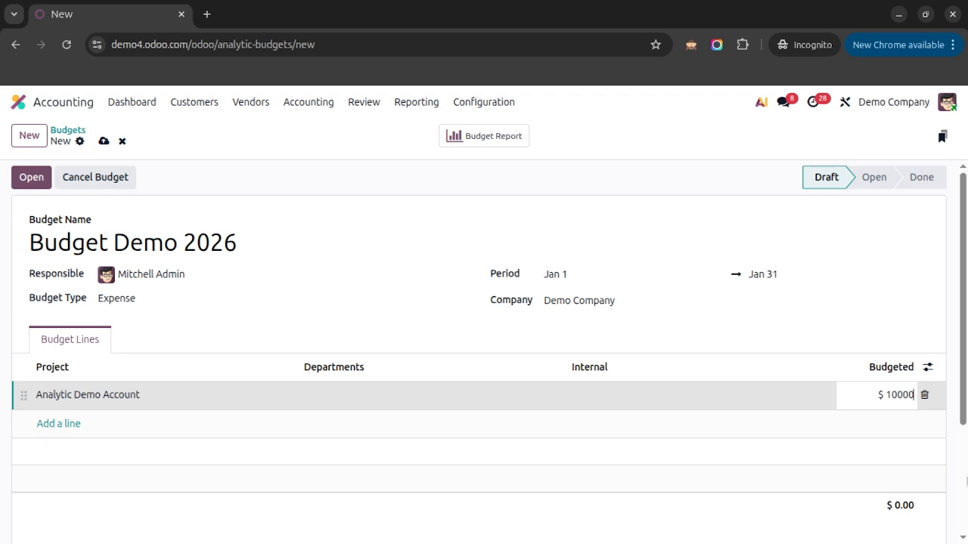
{"action": "key", "text": "Return"}
Discard the empty second budget line and save the Budget Demo 2026 budget.
{"action": "left_click", "coordinate": [104, 141]}
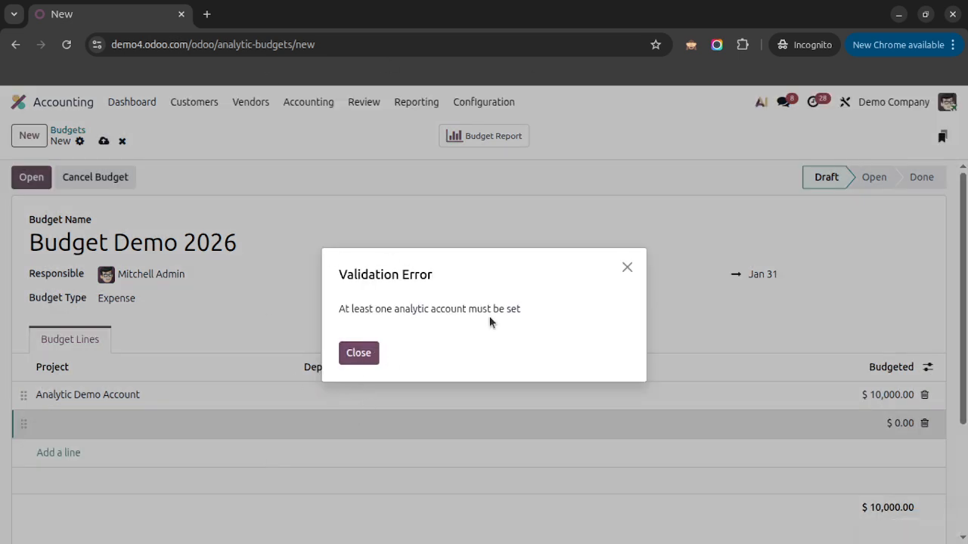
{"action": "left_click", "coordinate": [625, 269]}
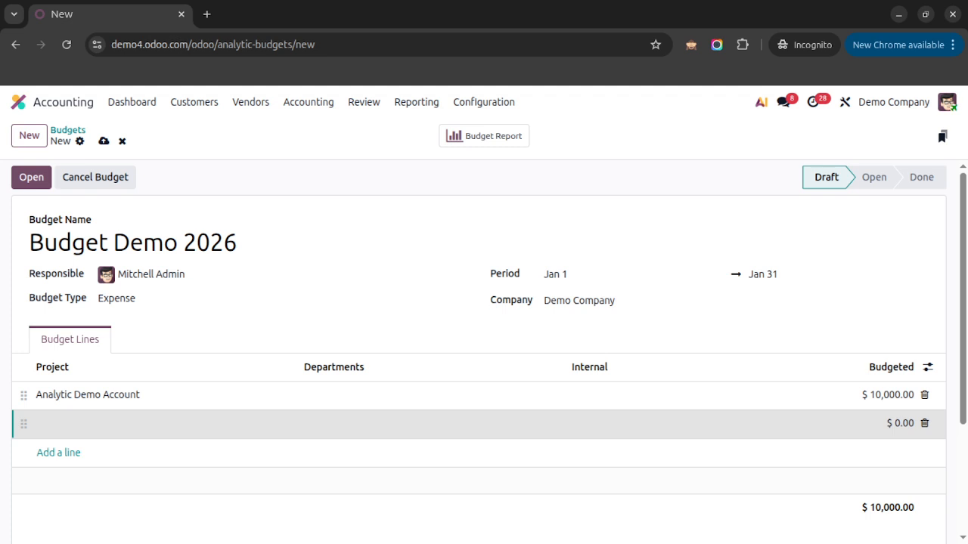
{"action": "left_click", "coordinate": [286, 332]}
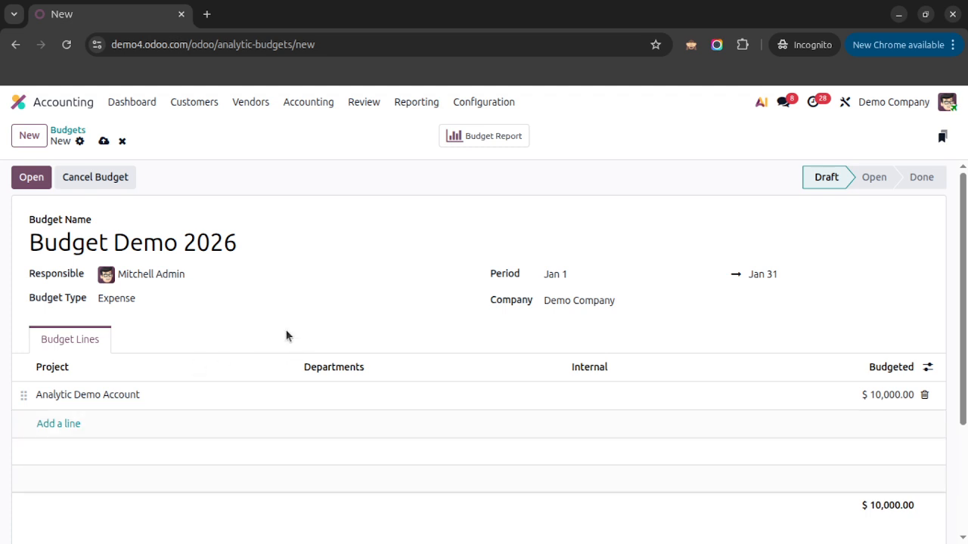
{"action": "left_click", "coordinate": [103, 142]}
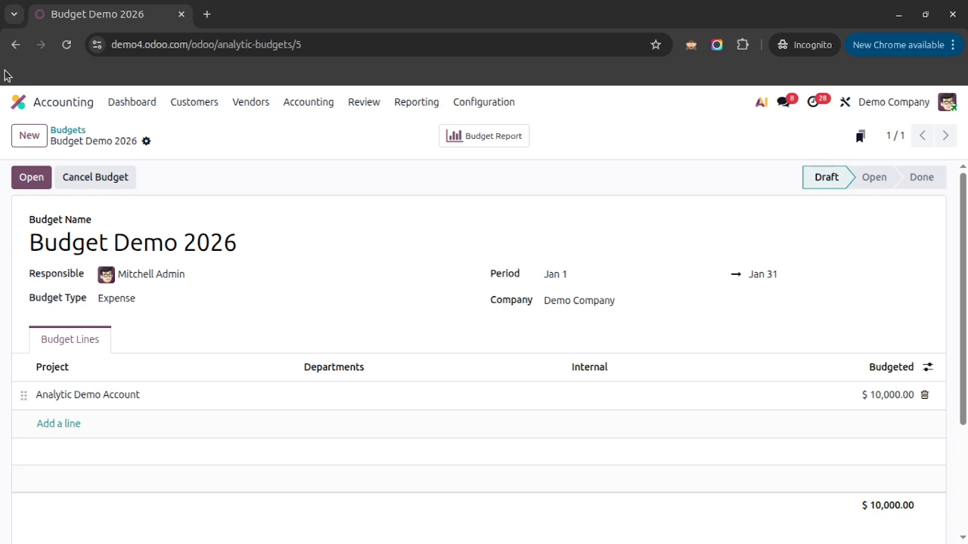
Set the saved budget's status to Open and check its Analytic Demo Account line.
{"action": "left_click", "coordinate": [33, 177]}
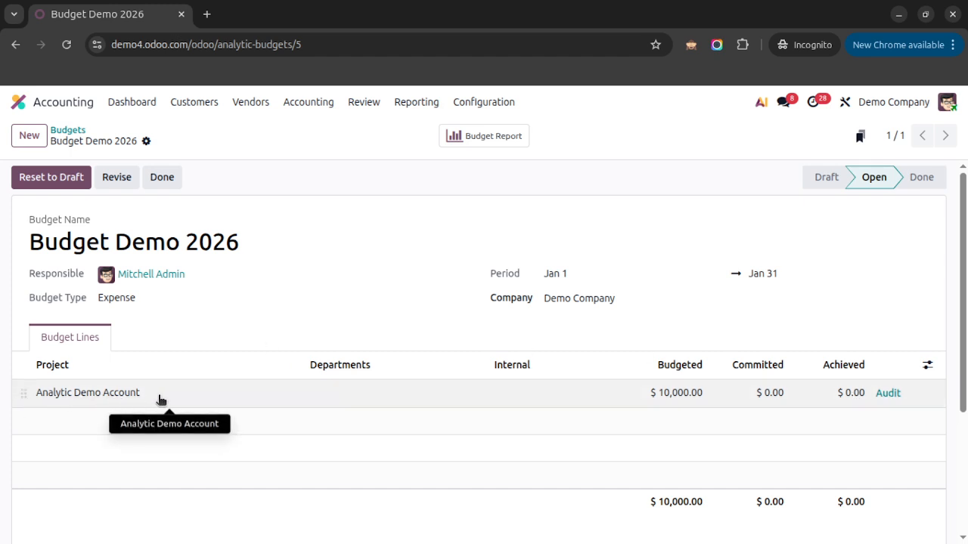
{"action": "left_click_drag", "start_coordinate": [160, 400], "coordinate": [22, 404]}
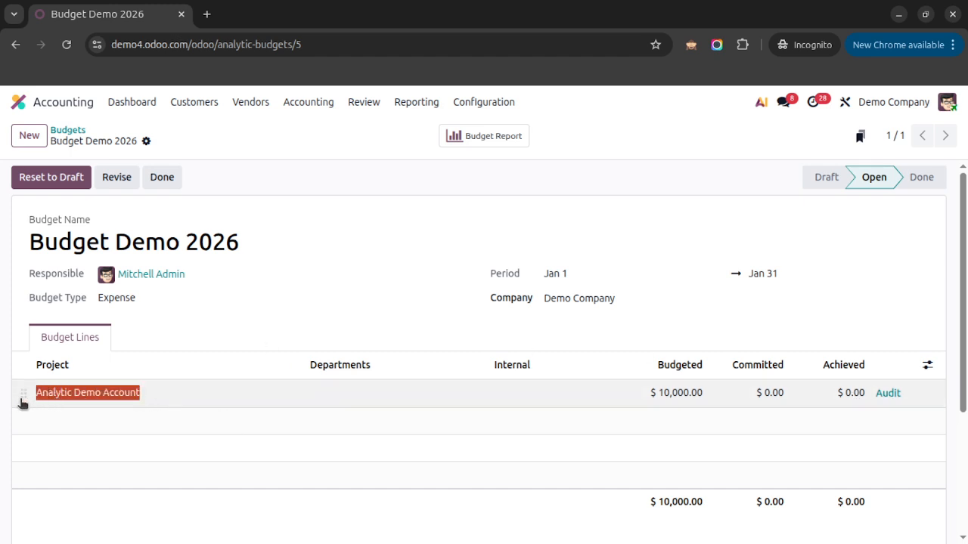
{"action": "left_click", "coordinate": [310, 338]}
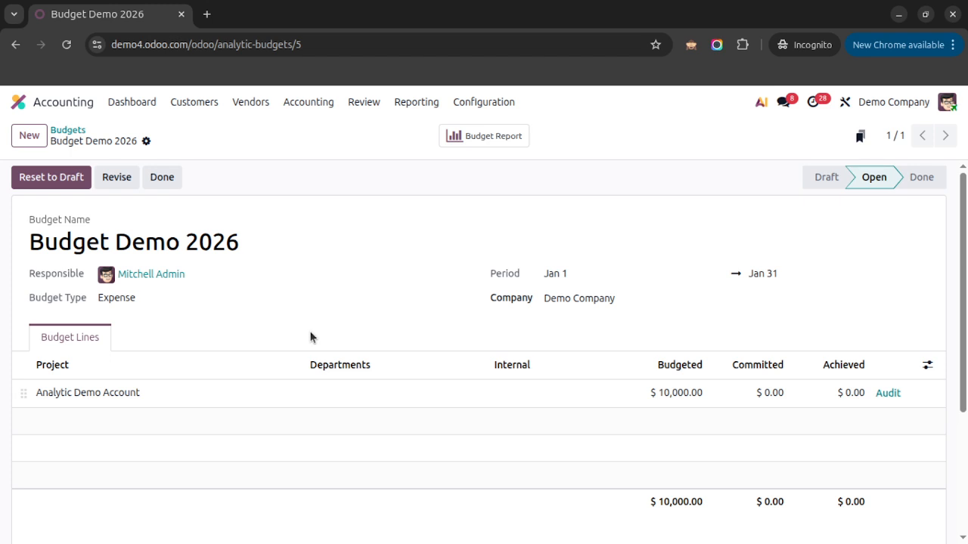